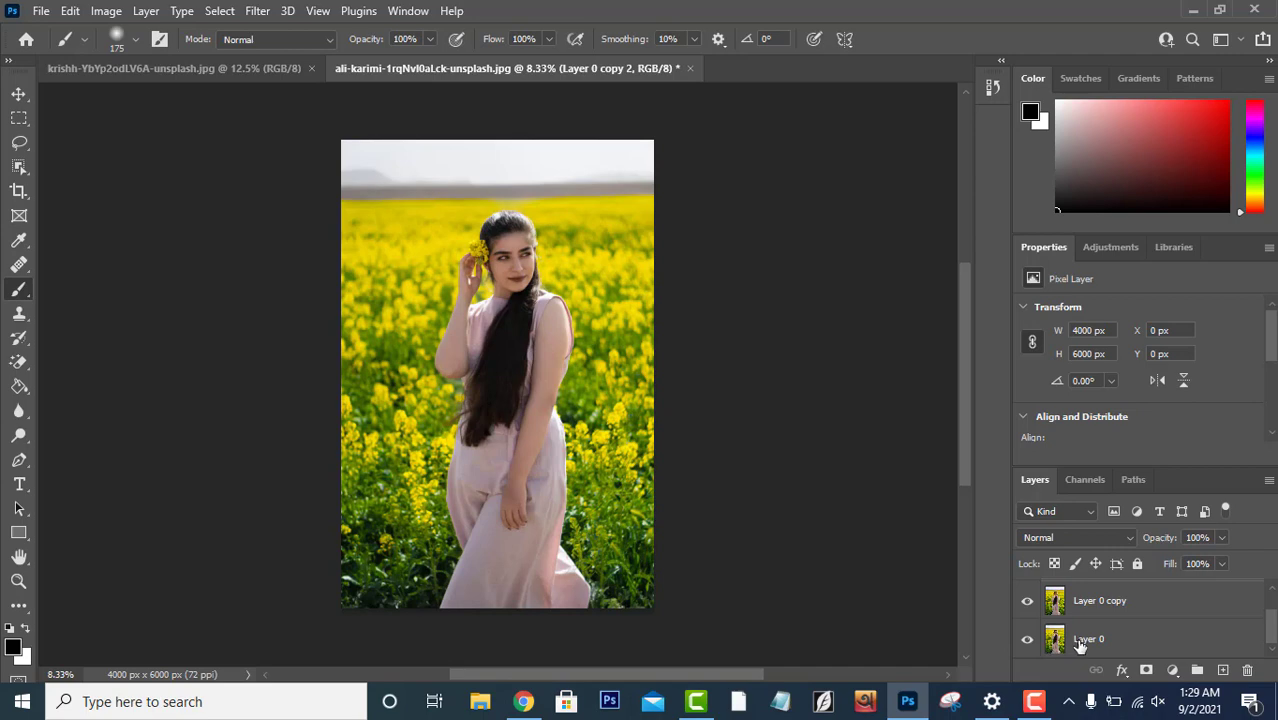
Rename Layer 0 as "Backup Image".
{"action": "left_click", "coordinate": [1080, 645]}
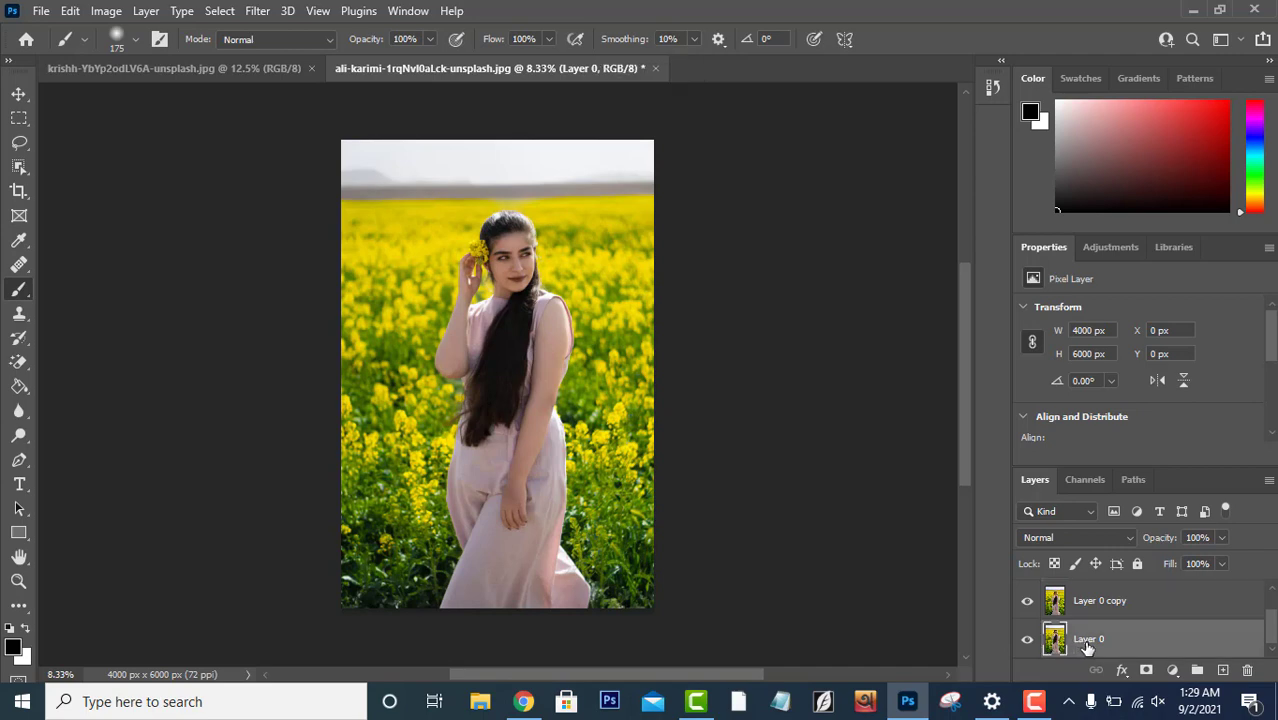
{"action": "double_click", "coordinate": [1088, 640]}
{"action": "type", "text": "Backup F"}
{"action": "key", "text": "BackSpace"}
{"action": "type", "text": "Image"}
Duplicate Layer 0 copy and rename the duplicate as "Remove background".
{"action": "left_click", "coordinate": [1148, 604]}
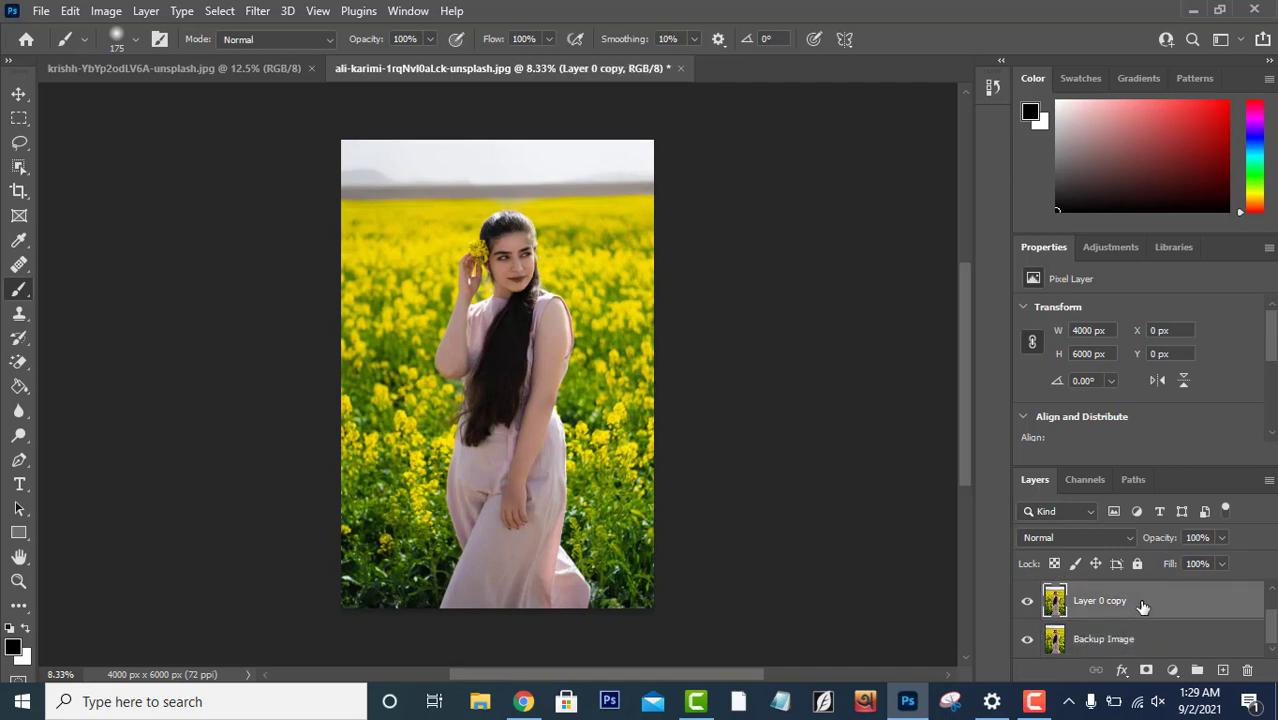
{"action": "key", "text": "ctrl+j"}
{"action": "left_click", "coordinate": [1118, 605]}
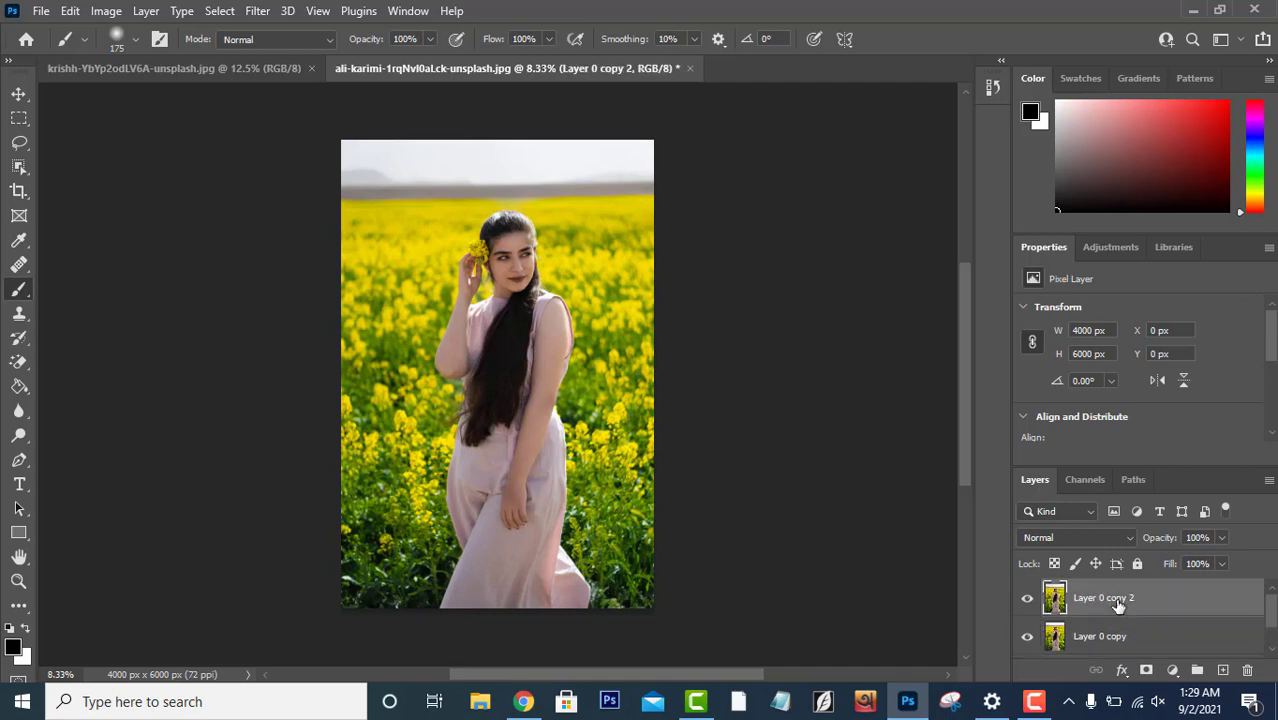
{"action": "double_click", "coordinate": [1118, 600]}
{"action": "type", "text": "Remove background"}
{"action": "left_click", "coordinate": [1182, 607]}
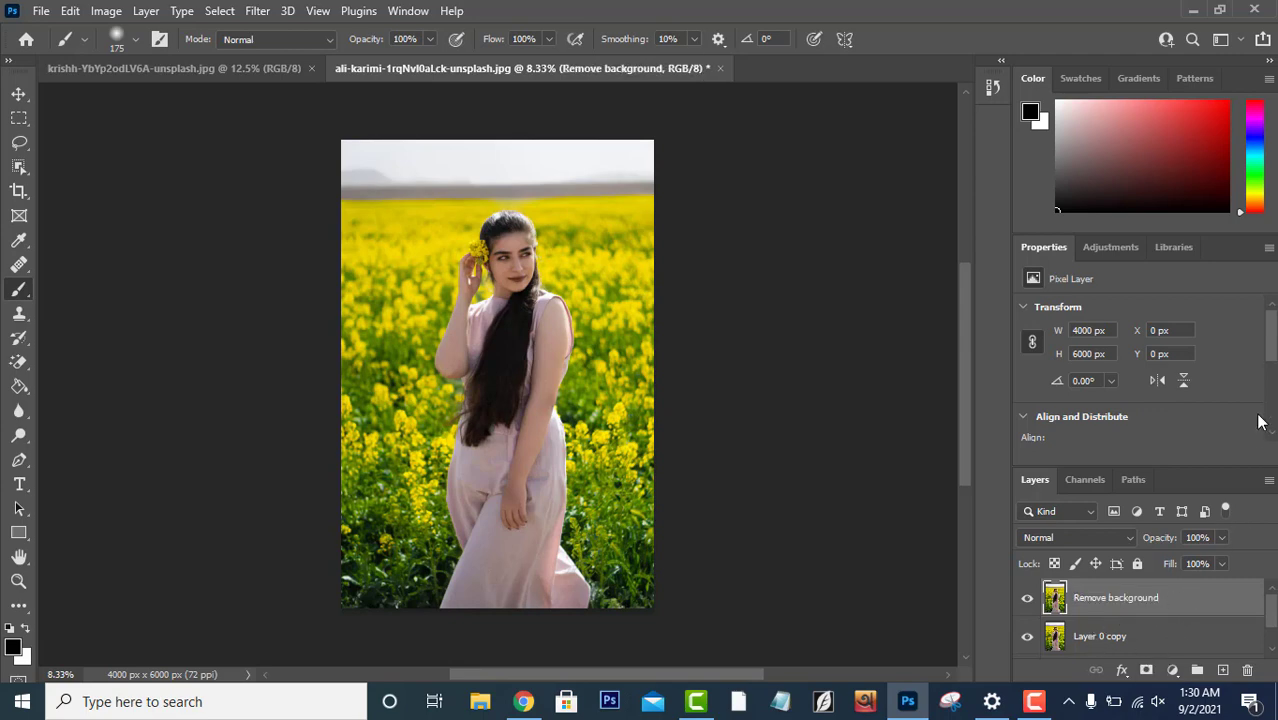
Remove the background from the Remove background layer, and hide the Layer 0 copy and Backup Image layers.
{"action": "left_click", "coordinate": [1027, 636]}
{"action": "left_click_drag", "start_coordinate": [1270, 360], "coordinate": [1272, 418]}
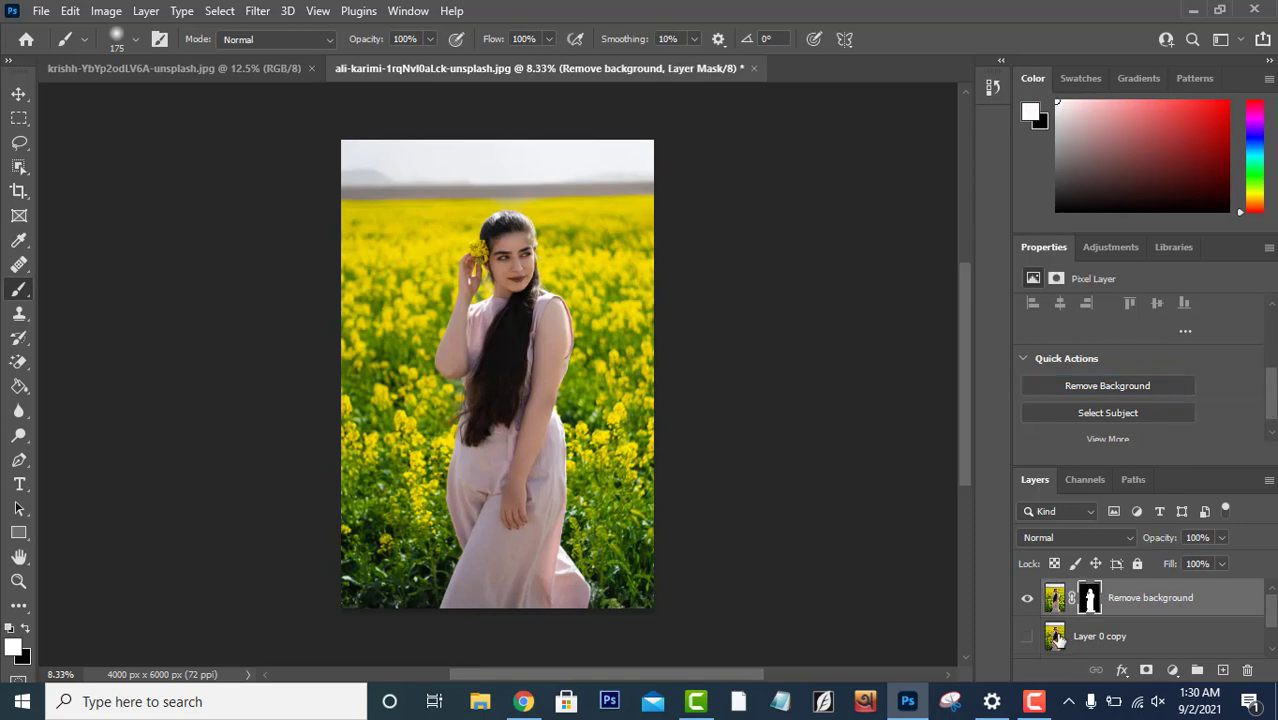
{"action": "left_click", "coordinate": [1026, 638]}
{"action": "left_click", "coordinate": [1030, 638]}
{"action": "scroll", "coordinate": [1050, 638], "scroll_direction": "down", "scroll_amount": 1}
{"action": "left_click", "coordinate": [1027, 639]}
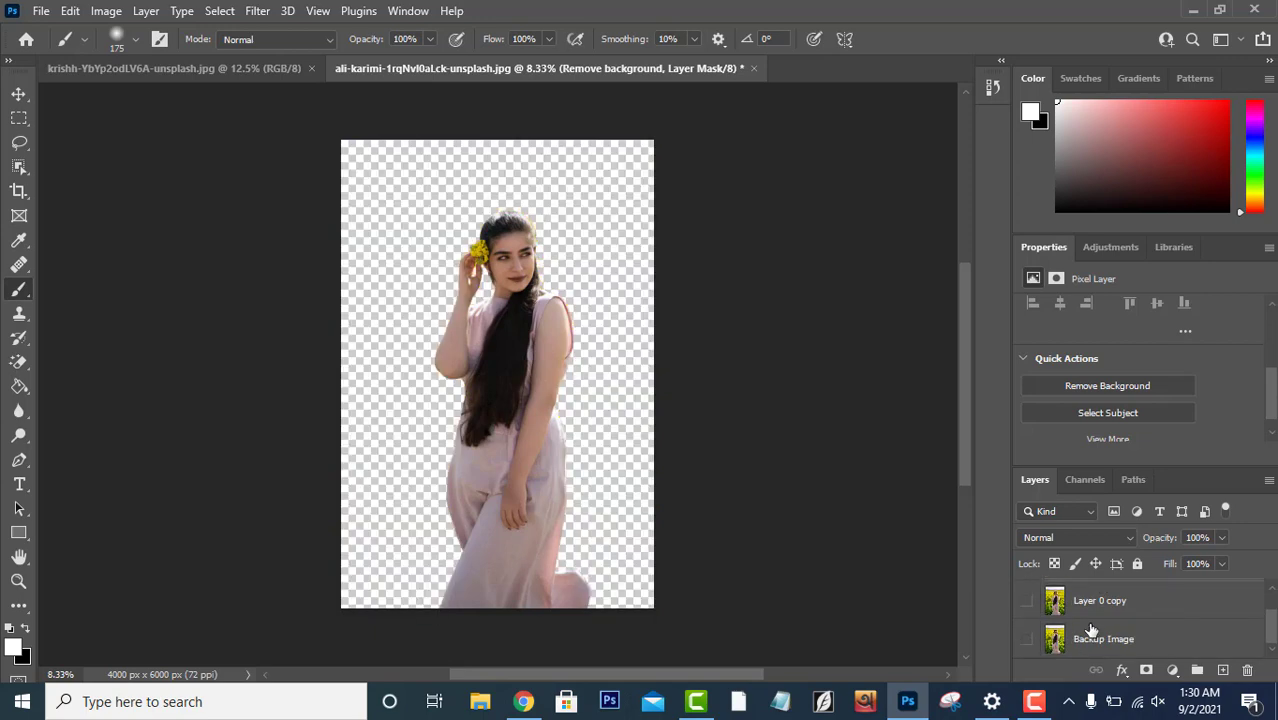
Move the Remove background layer below the Backup Image layer at the bottom of the stack, and show the Backup Image layer.
{"action": "scroll", "coordinate": [1090, 628], "scroll_direction": "up", "scroll_amount": 1}
{"action": "left_click_drag", "start_coordinate": [1125, 603], "coordinate": [1117, 646]}
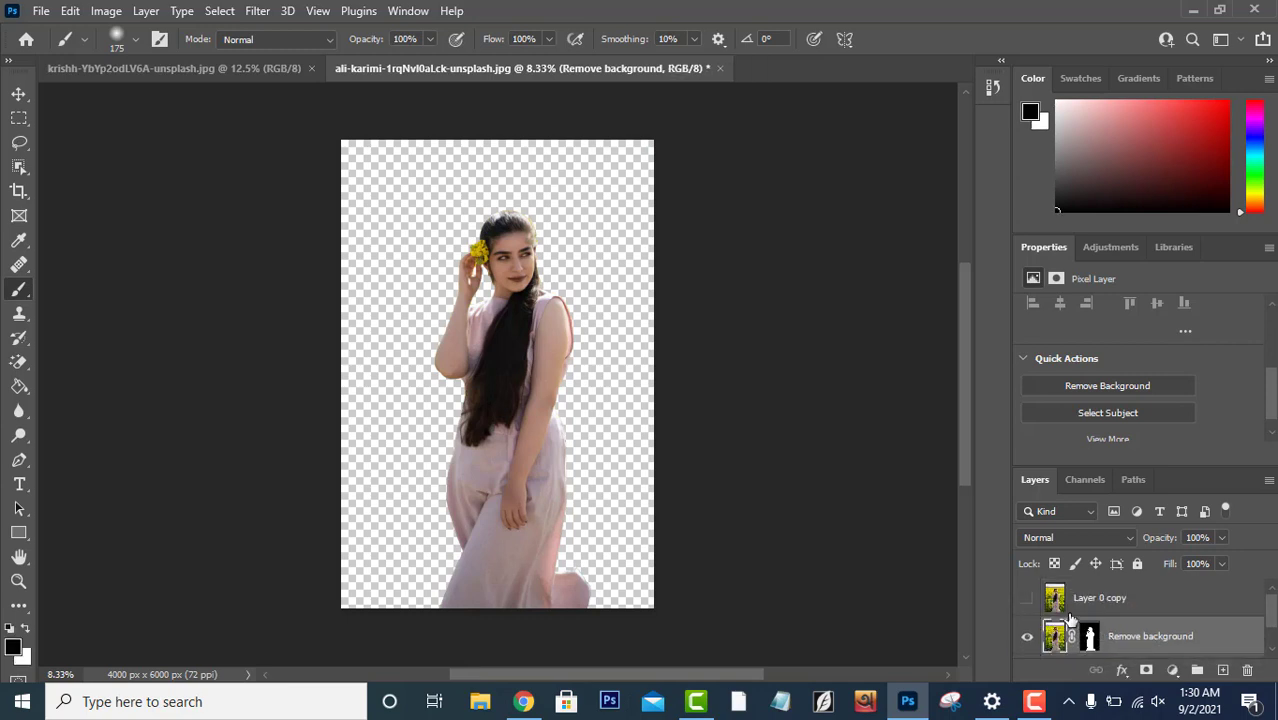
{"action": "scroll", "coordinate": [1131, 640], "scroll_direction": "down", "scroll_amount": 1}
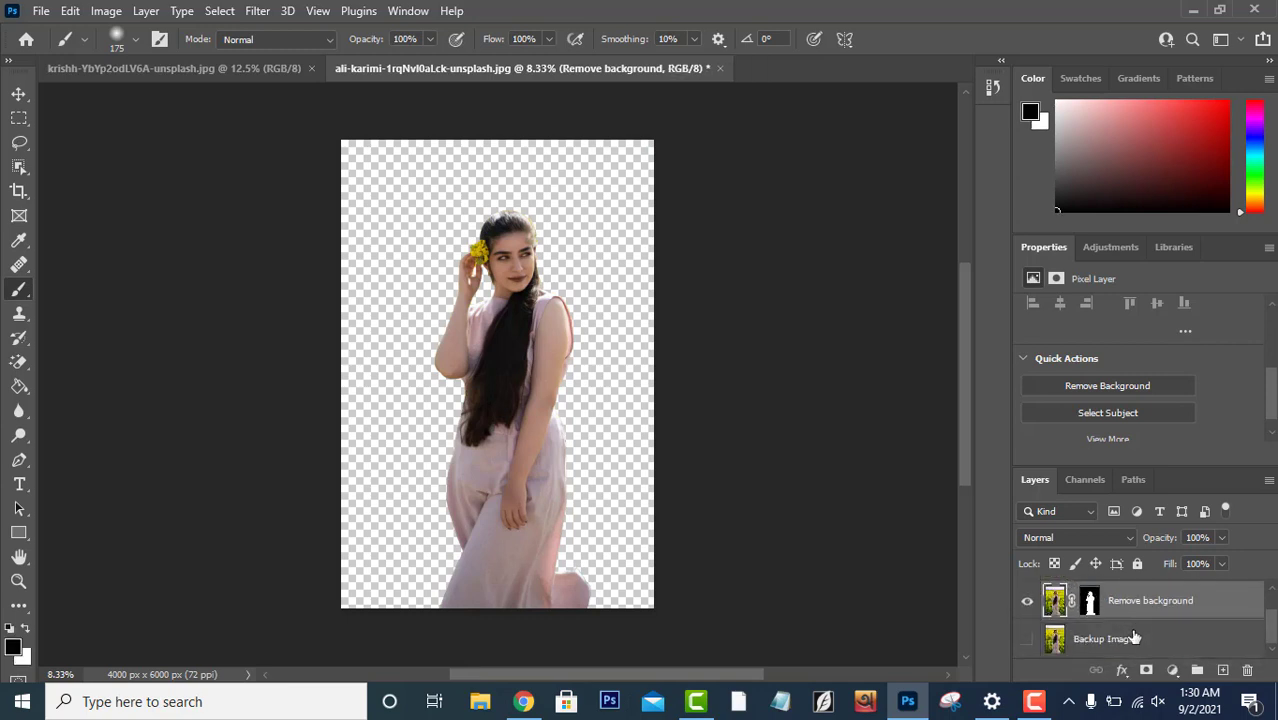
{"action": "left_click_drag", "start_coordinate": [1127, 650], "coordinate": [1116, 606]}
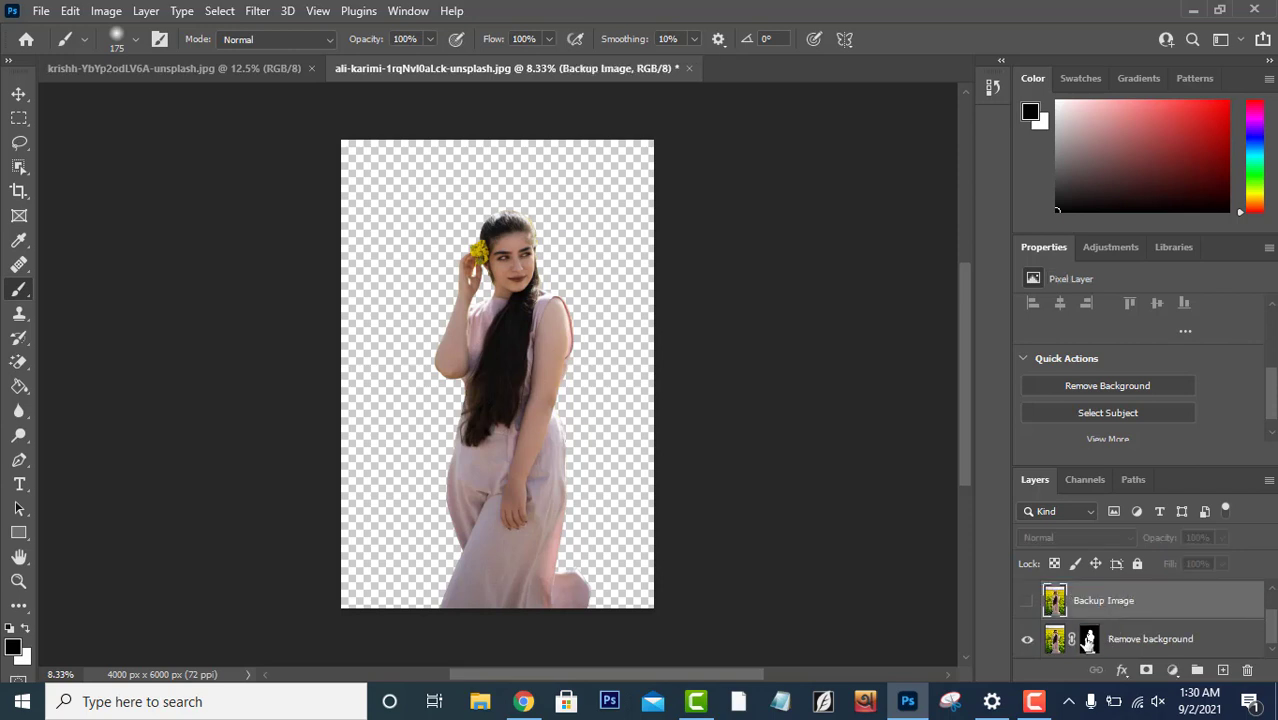
{"action": "left_click", "coordinate": [1027, 600]}
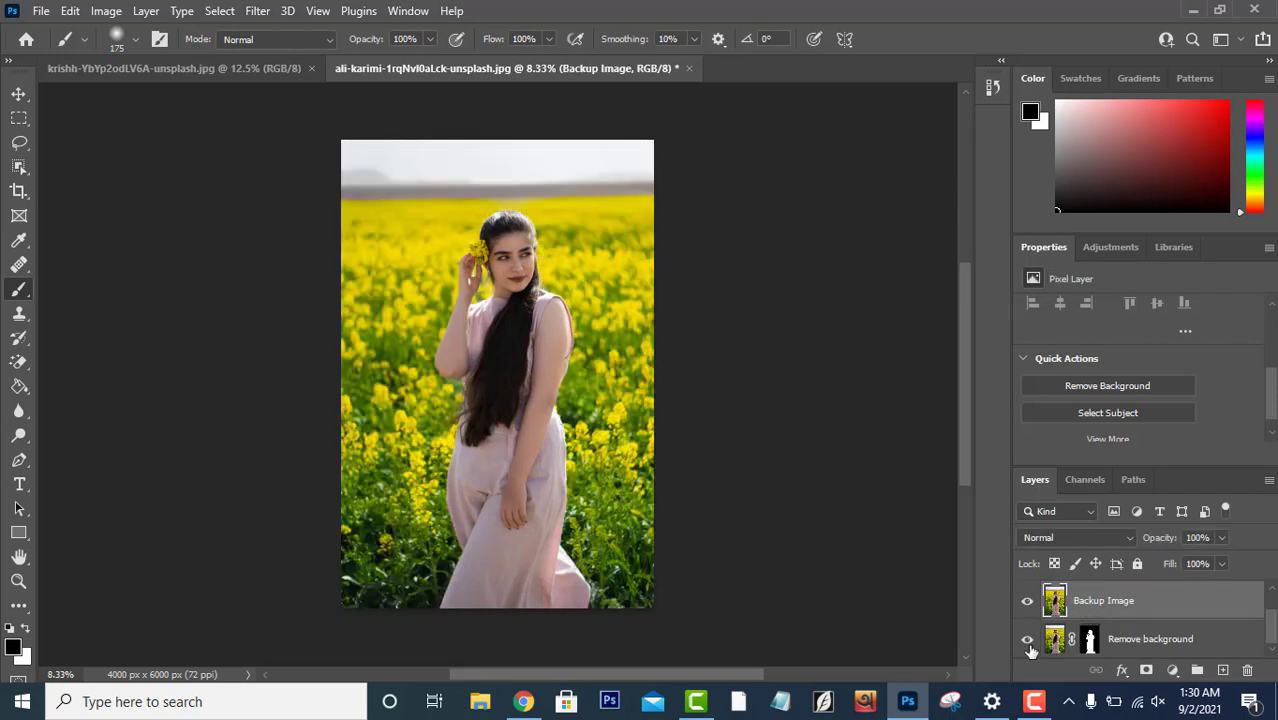
Merge the Layer 0 copy and Backup Image layers into one layer.
{"action": "scroll", "coordinate": [1153, 612], "scroll_direction": "up", "scroll_amount": 1}
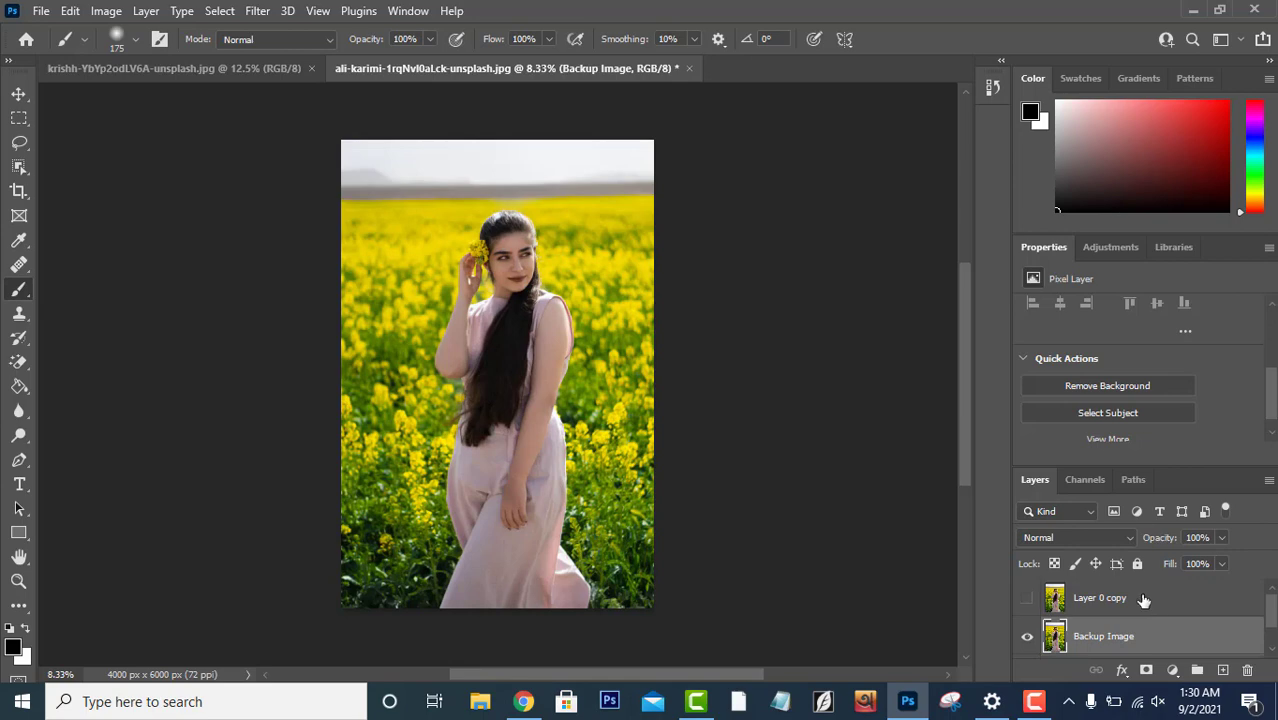
{"action": "left_click", "coordinate": [1143, 600], "text": "shift"}
{"action": "right_click", "coordinate": [1141, 600]}
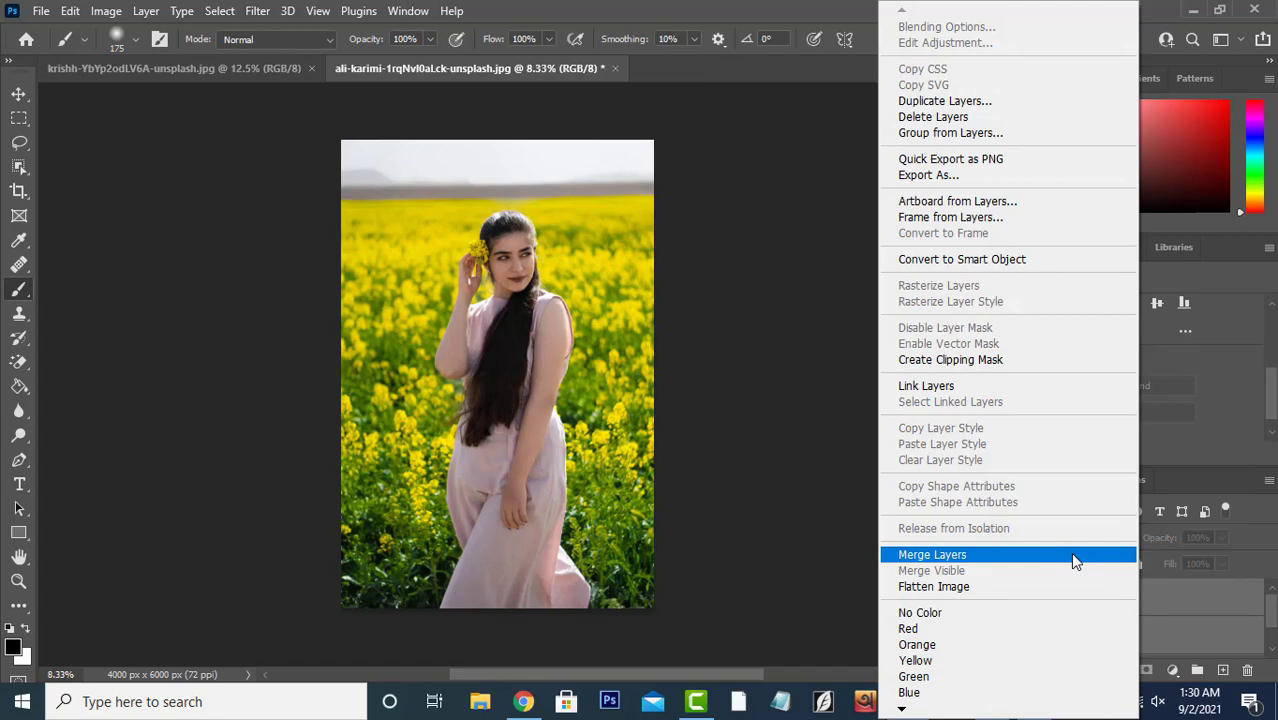
{"action": "left_click", "coordinate": [1073, 556]}
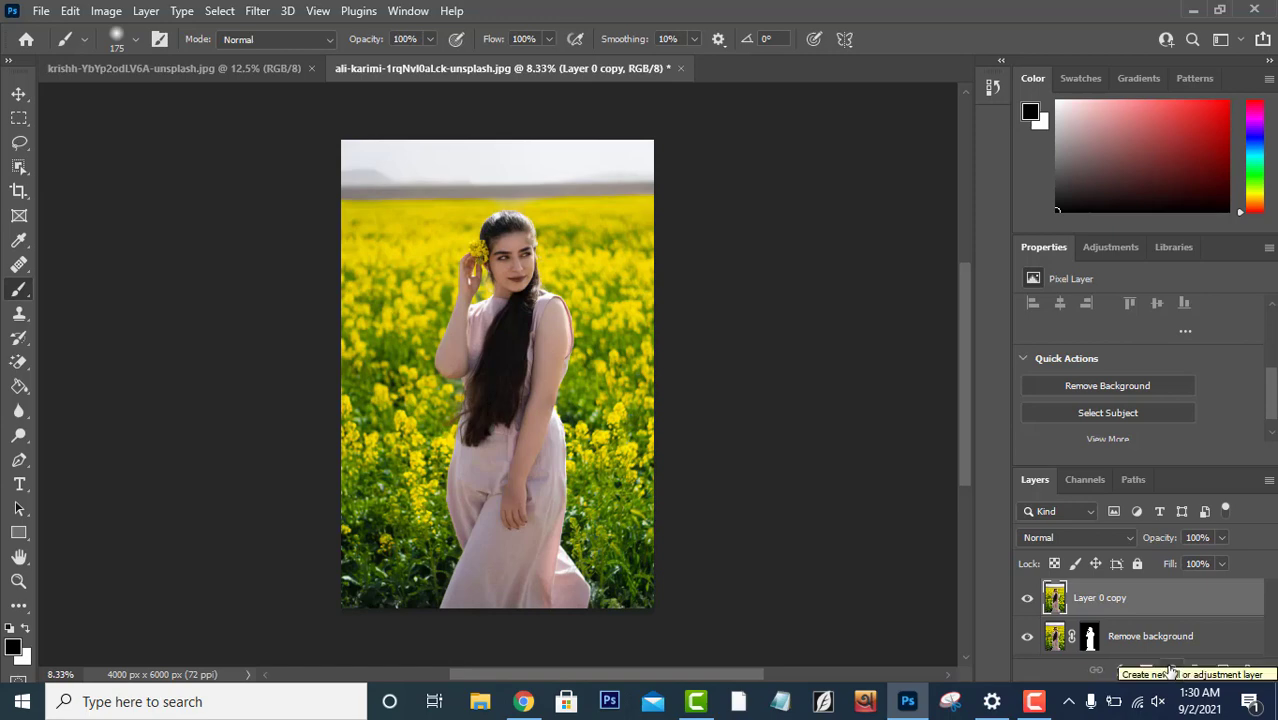
Add a Channel Mixer adjustment layer above Layer 0 copy with Green as its output channel.
{"action": "left_click", "coordinate": [1171, 670]}
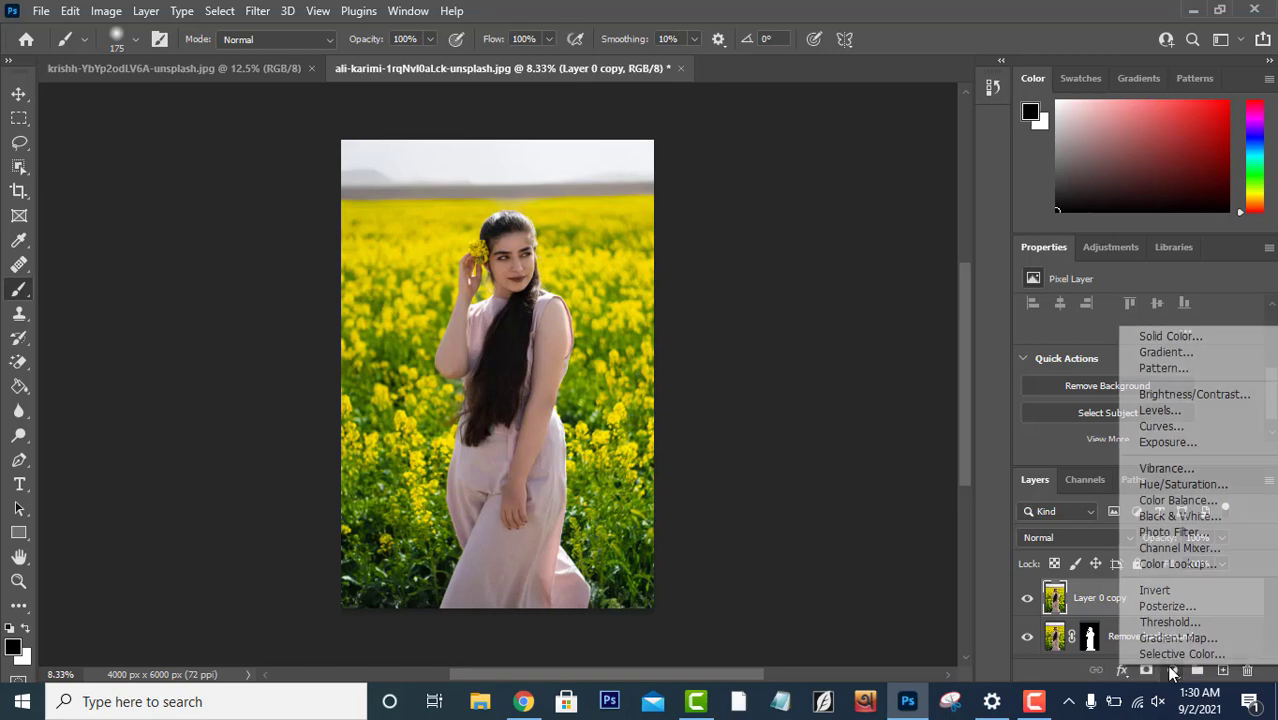
{"action": "left_click", "coordinate": [1190, 549]}
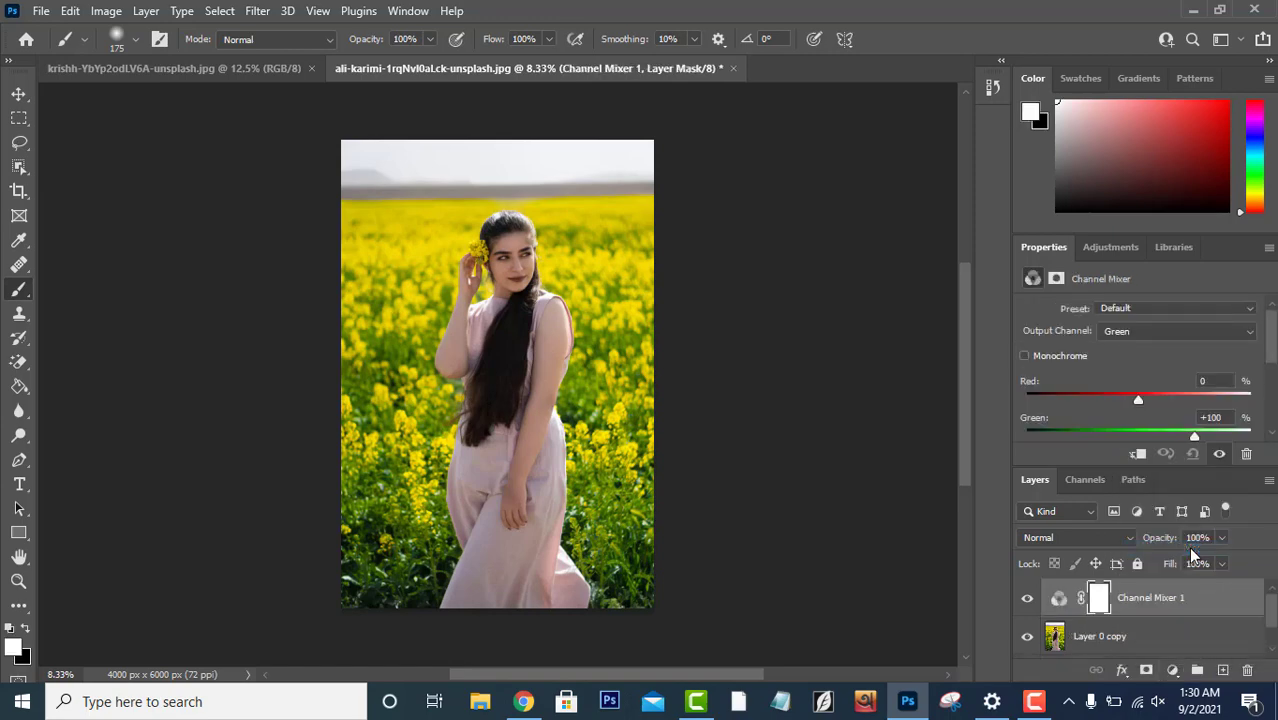
{"action": "left_click", "coordinate": [1156, 331]}
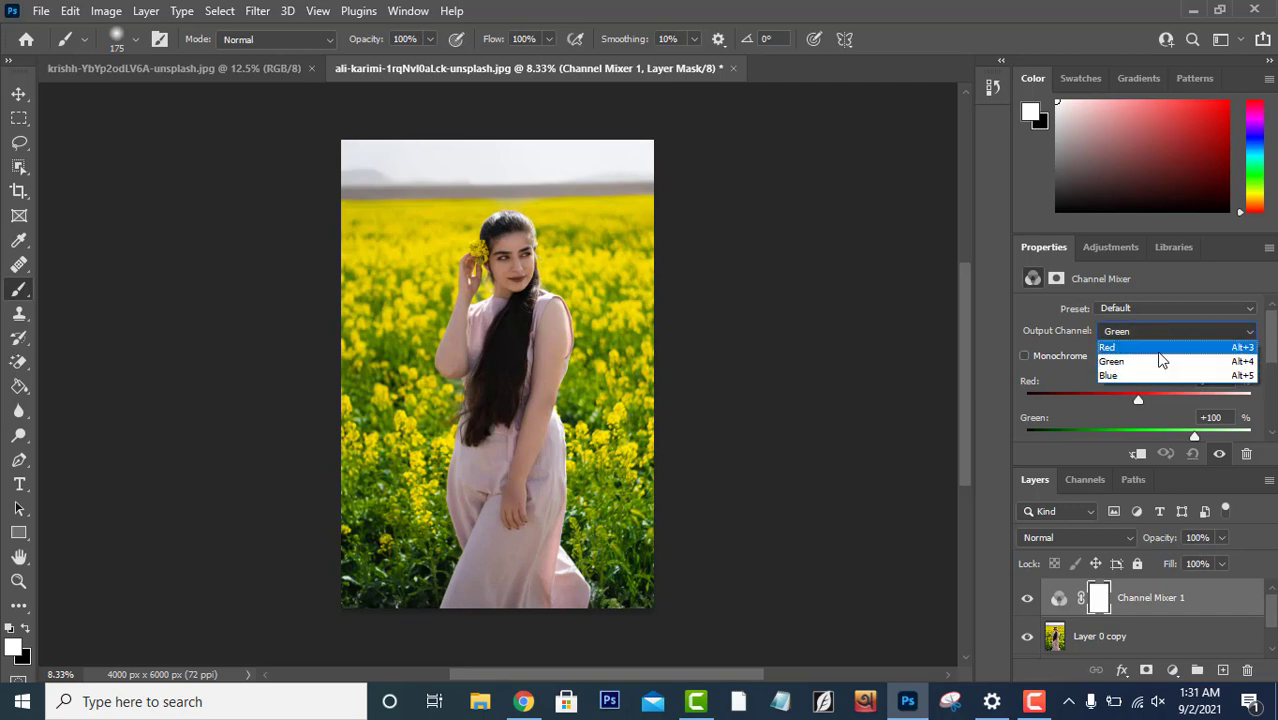
{"action": "left_click", "coordinate": [1160, 364]}
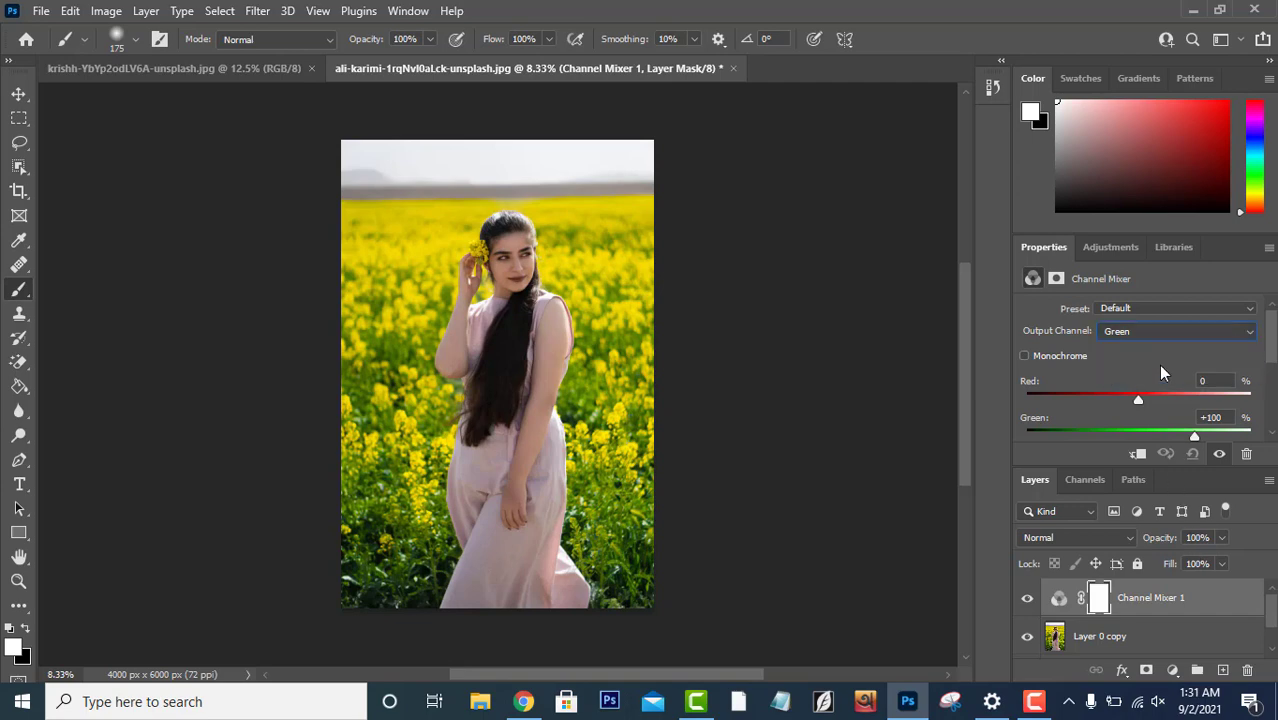
In the Channel Mixer's Green output channel, set Green to 0% and Blue to 100%.
{"action": "scroll", "coordinate": [1268, 340], "scroll_direction": "down", "scroll_amount": 5}
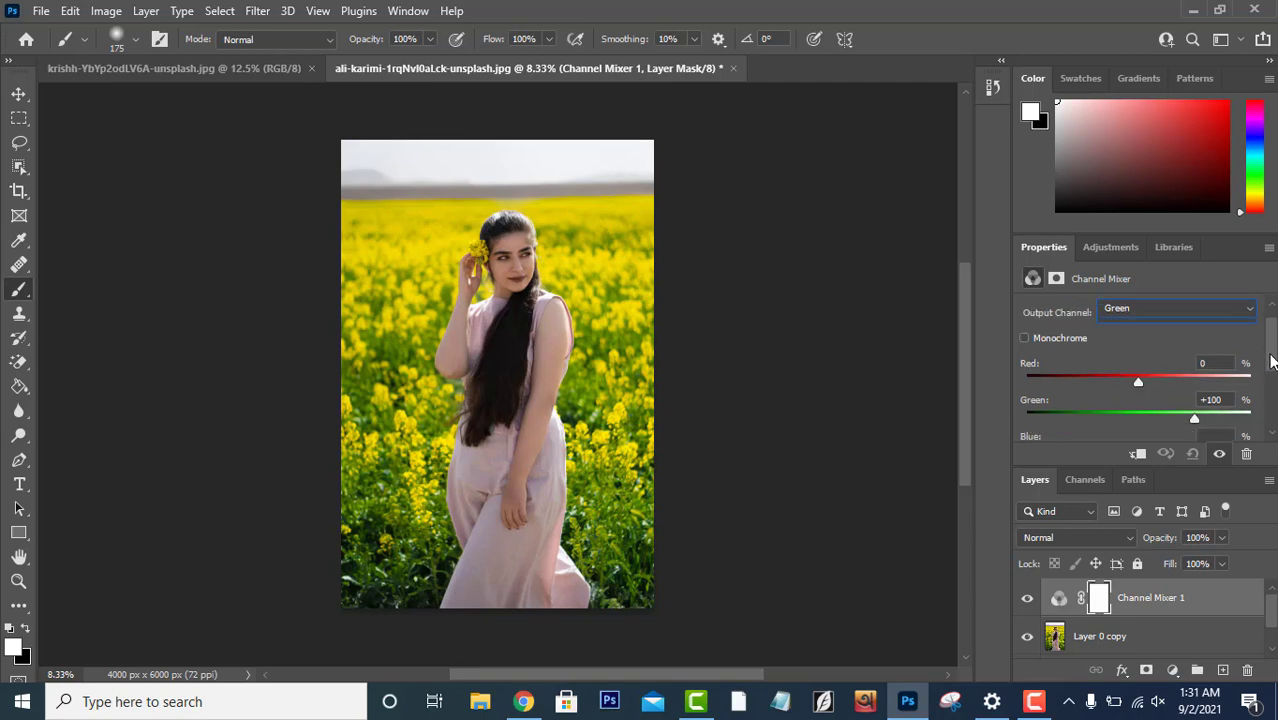
{"action": "left_click_drag", "start_coordinate": [1220, 317], "coordinate": [1186, 318]}
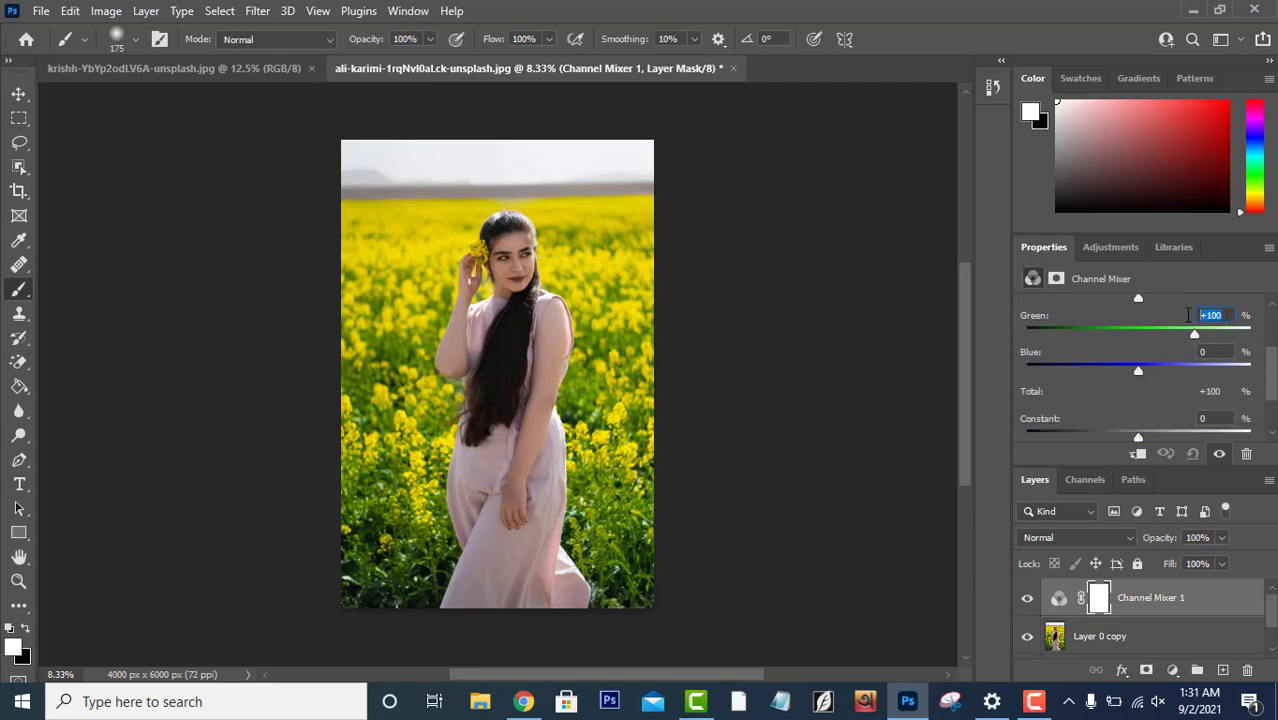
{"action": "type", "text": "0"}
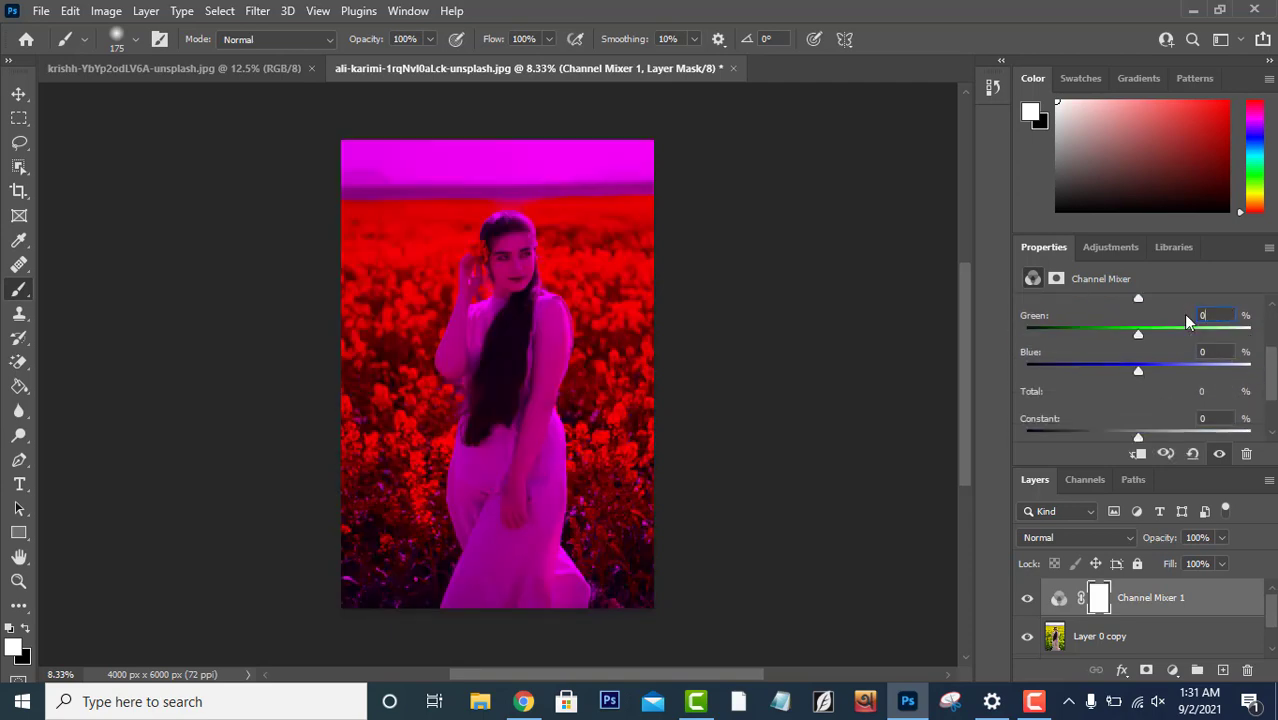
{"action": "left_click", "coordinate": [1215, 352]}
{"action": "left_click_drag", "start_coordinate": [1212, 352], "coordinate": [1190, 358]}
{"action": "type", "text": "100"}
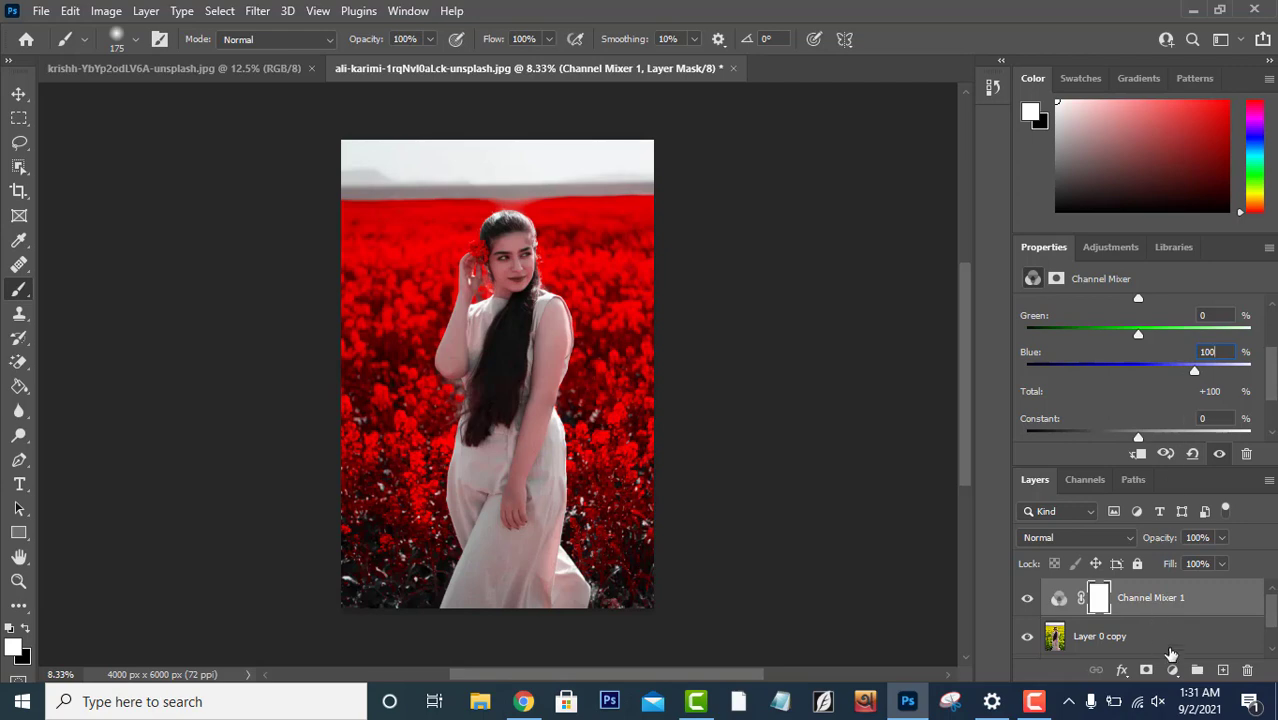
Add a Selective Color adjustment layer and set the Reds to Magenta +25% and Black +43%.
{"action": "left_click", "coordinate": [1172, 670]}
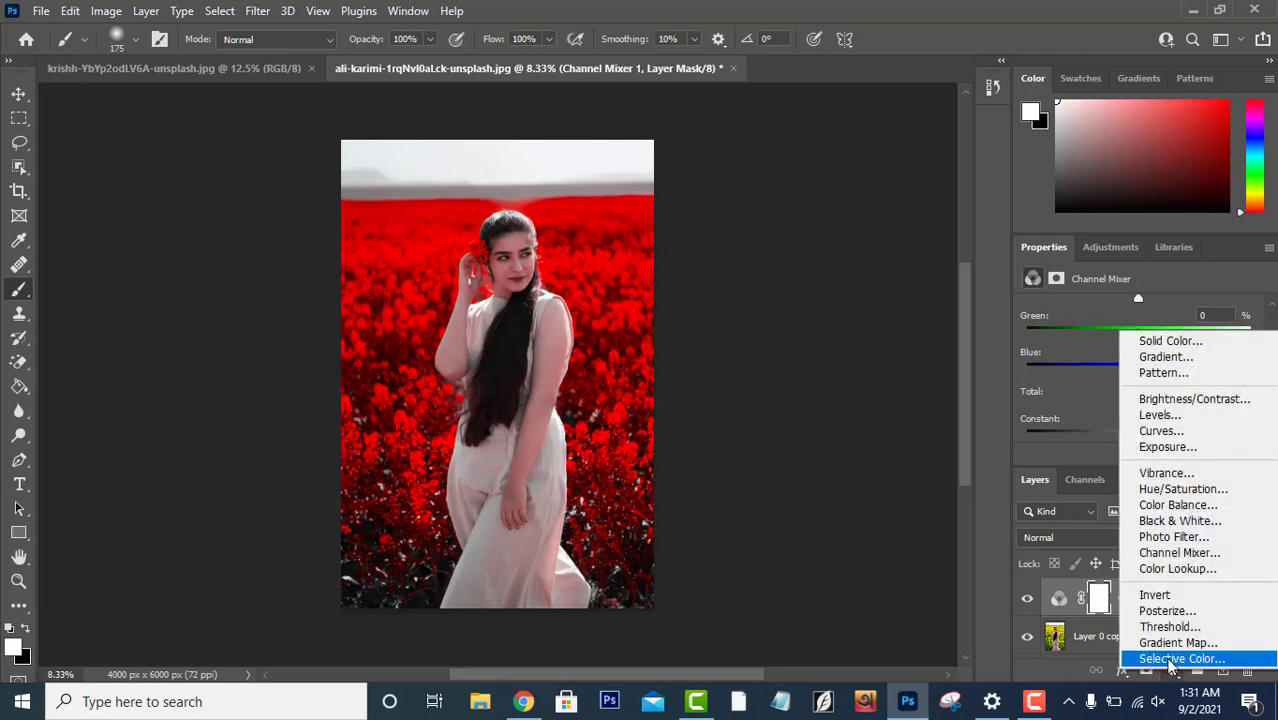
{"action": "left_click", "coordinate": [1172, 660]}
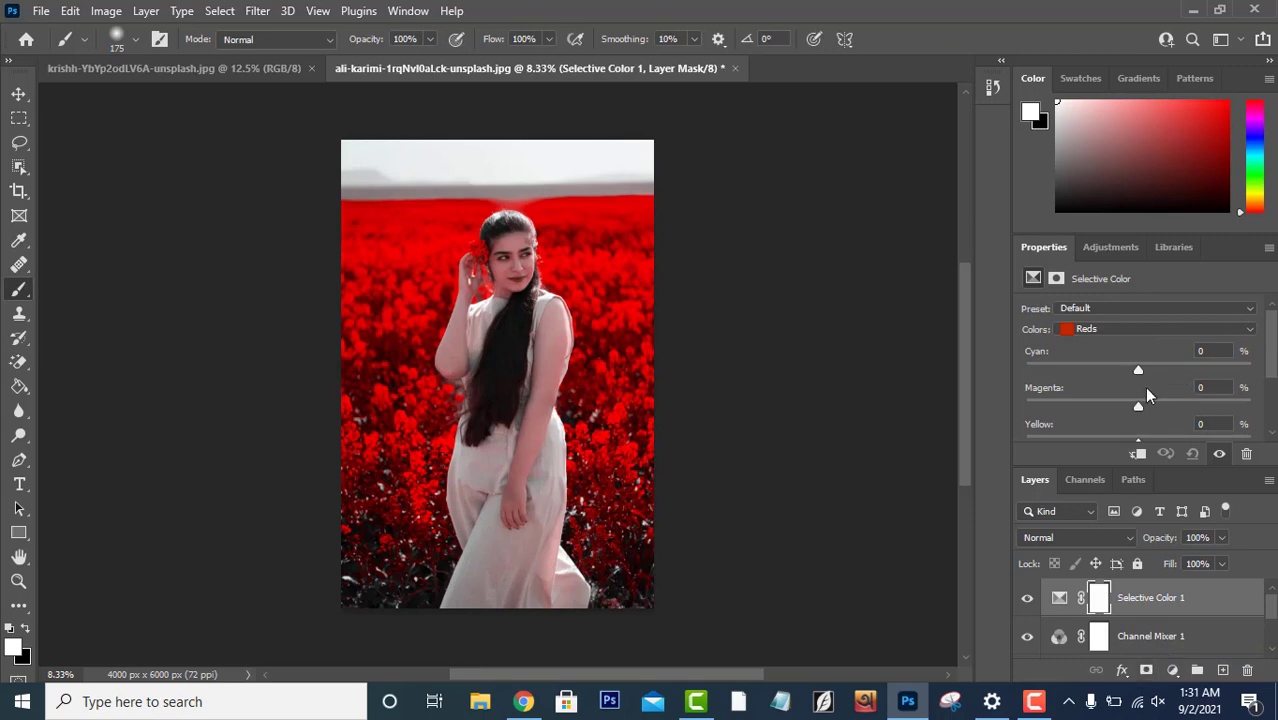
{"action": "left_click_drag", "start_coordinate": [1136, 404], "coordinate": [1165, 400]}
{"action": "scroll", "coordinate": [1166, 399], "scroll_direction": "down", "scroll_amount": 2}
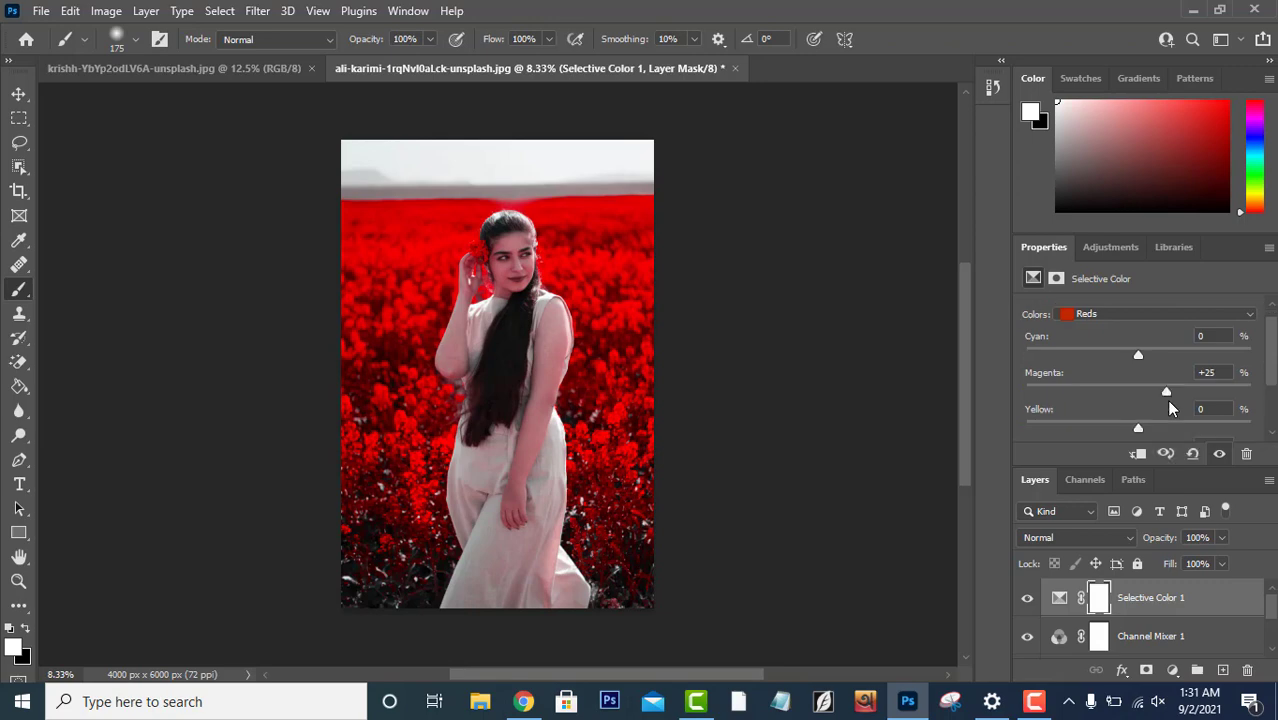
{"action": "scroll", "coordinate": [1148, 430], "scroll_direction": "down", "scroll_amount": 1}
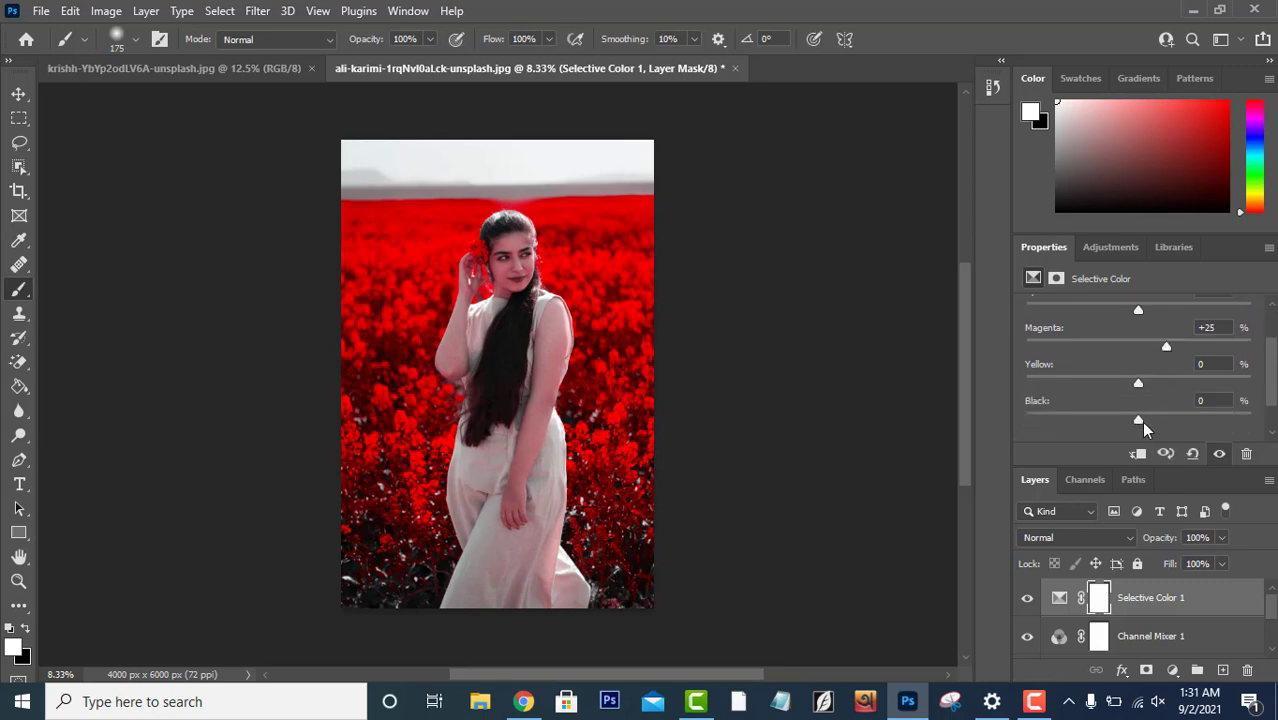
{"action": "left_click_drag", "start_coordinate": [1139, 421], "coordinate": [1168, 412]}
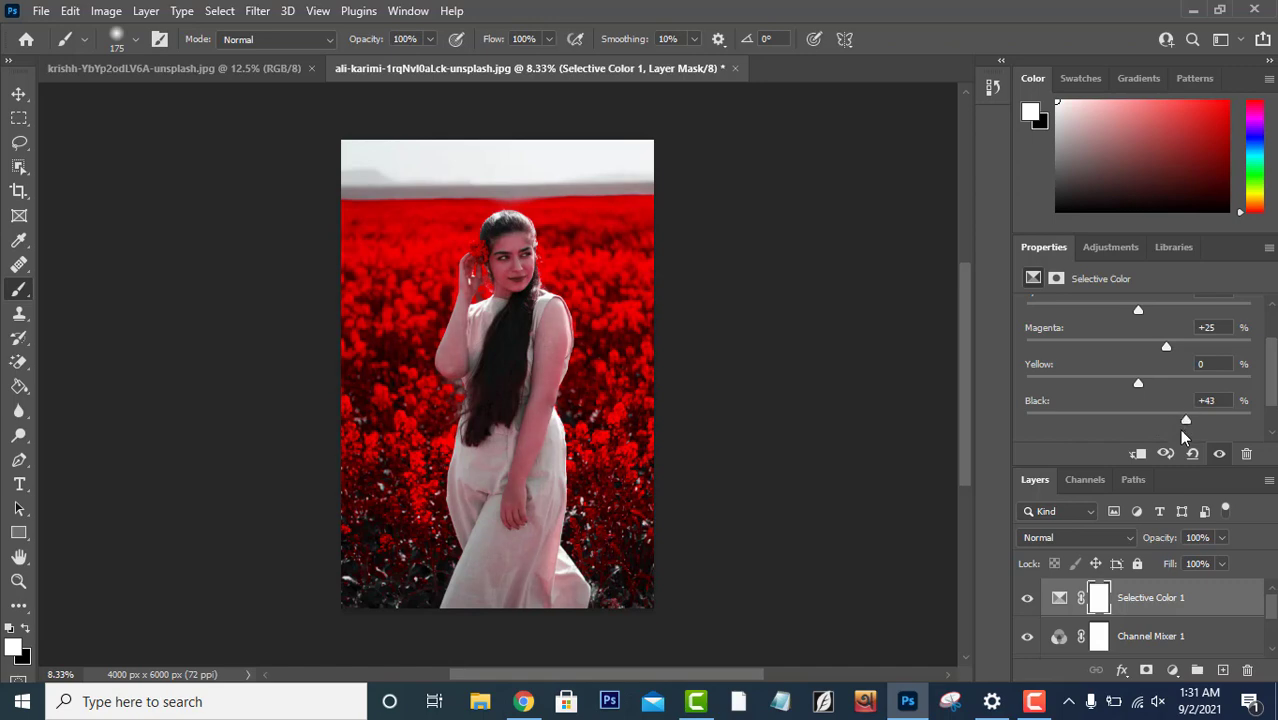
{"action": "scroll", "coordinate": [1181, 432], "scroll_direction": "down", "scroll_amount": 1}
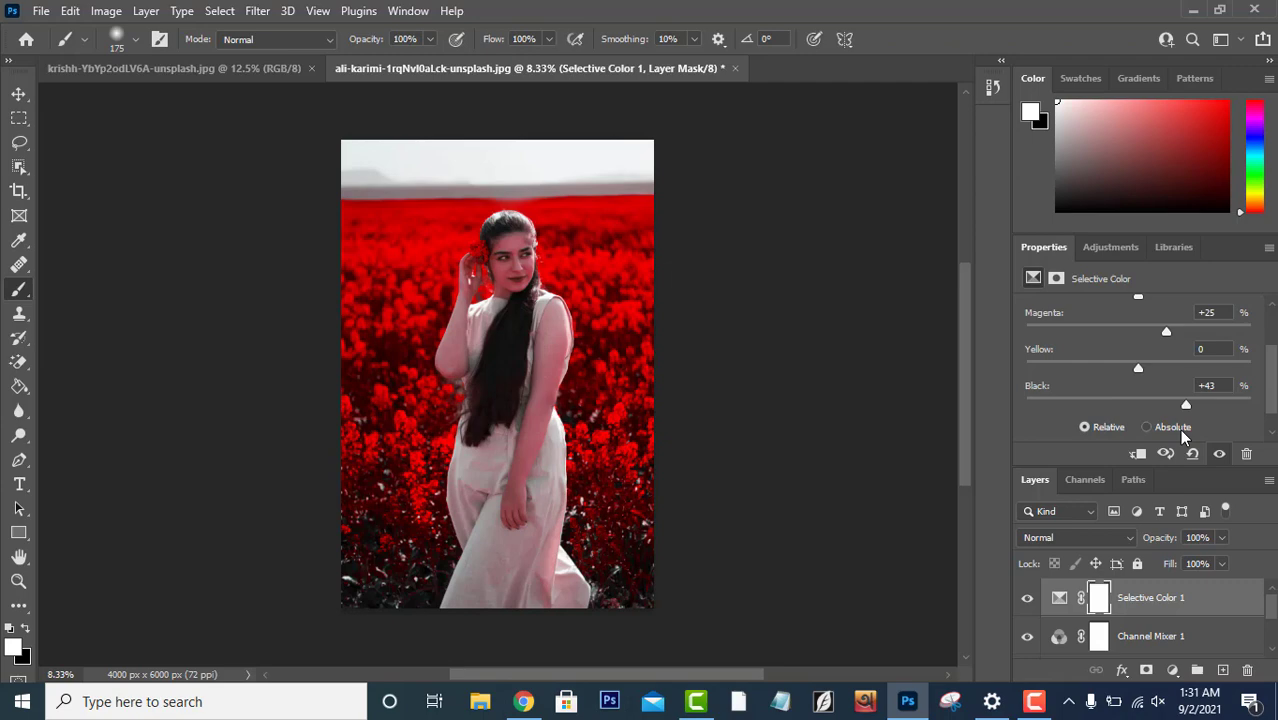
{"action": "scroll", "coordinate": [1160, 395], "scroll_direction": "up", "scroll_amount": 4}
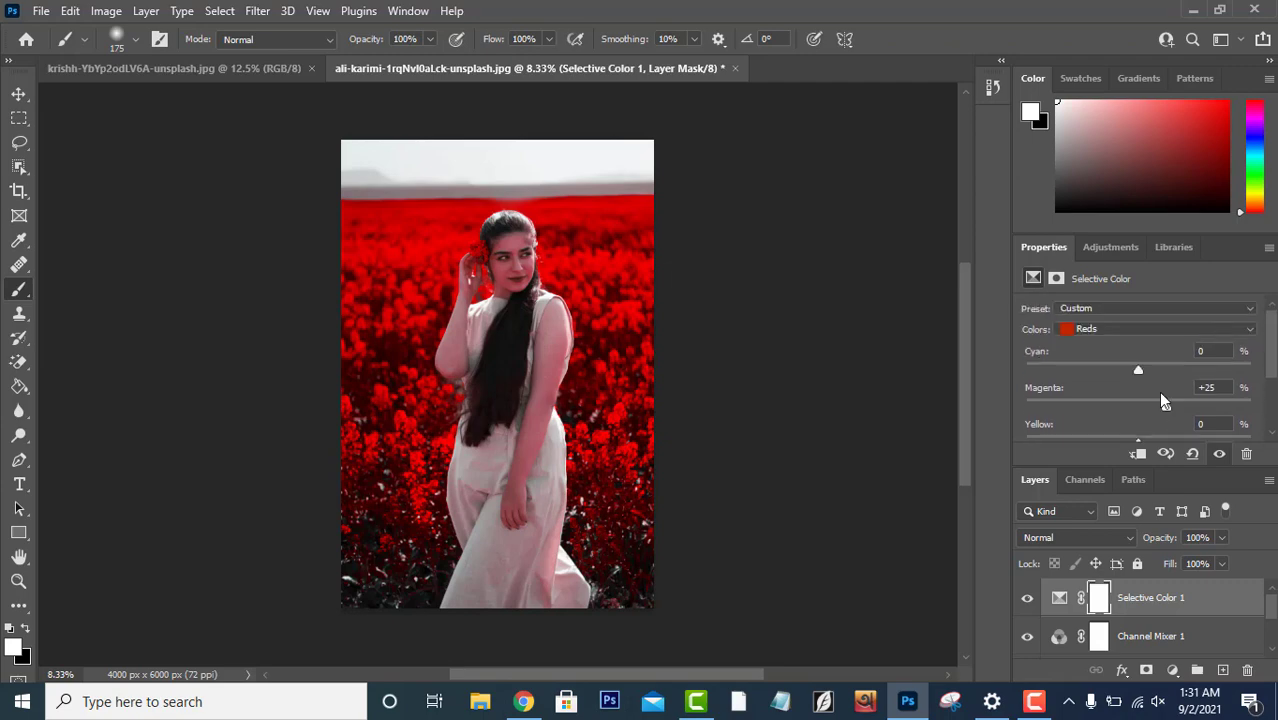
Add a Color Balance adjustment layer and set its Highlights to Cyan-Red -19, Magenta-Green +30 and Yellow-Blue +24.
{"action": "left_click", "coordinate": [1174, 669]}
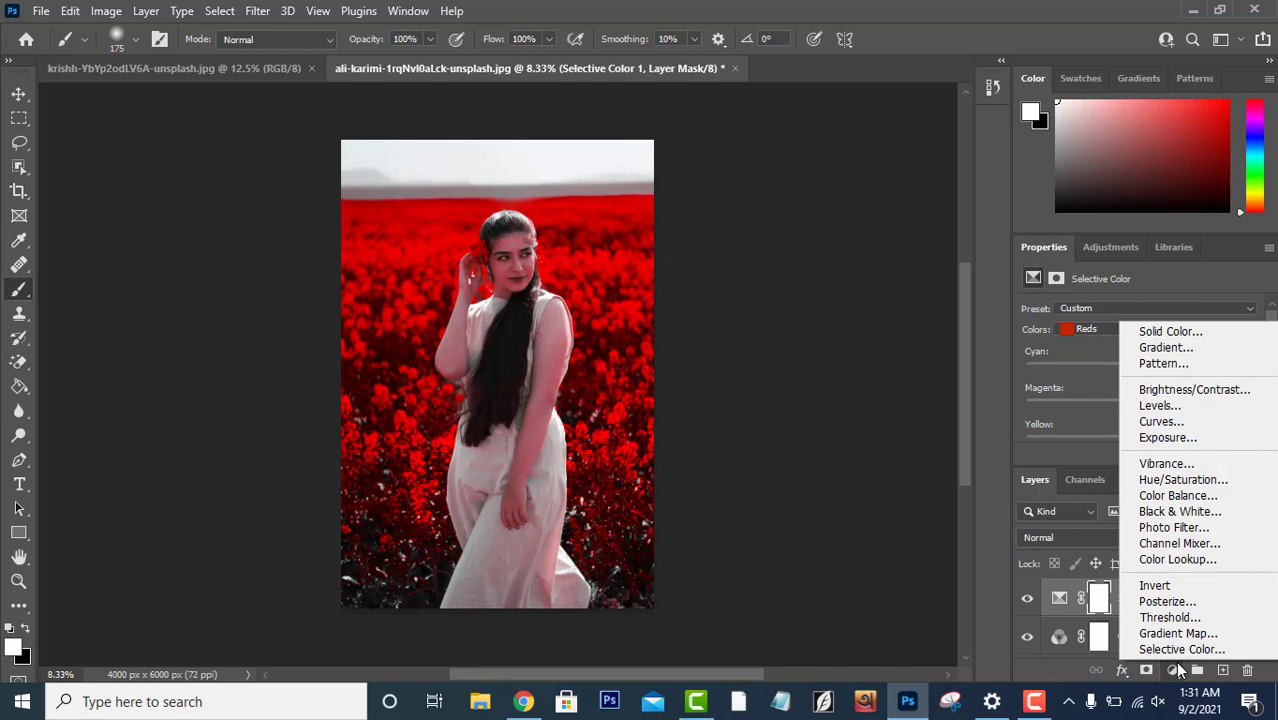
{"action": "left_click", "coordinate": [1210, 496]}
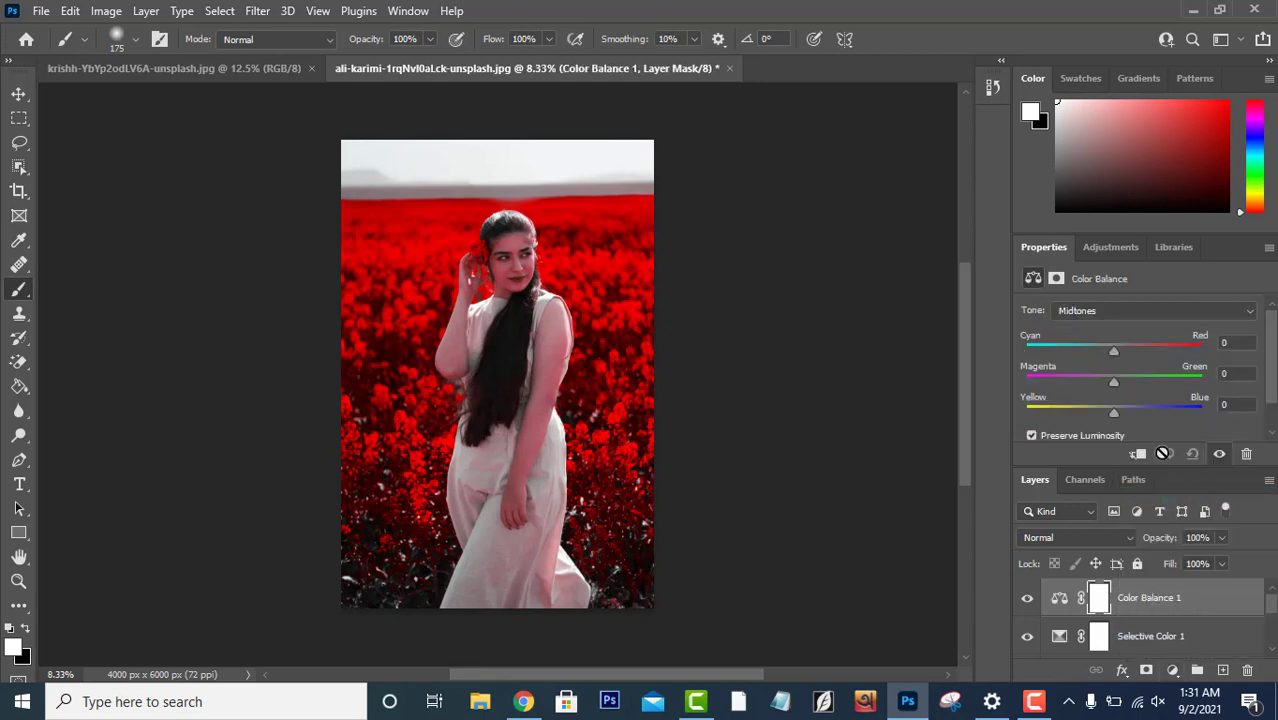
{"action": "left_click", "coordinate": [1076, 310]}
{"action": "left_click", "coordinate": [1078, 351]}
{"action": "key", "text": "Down"}
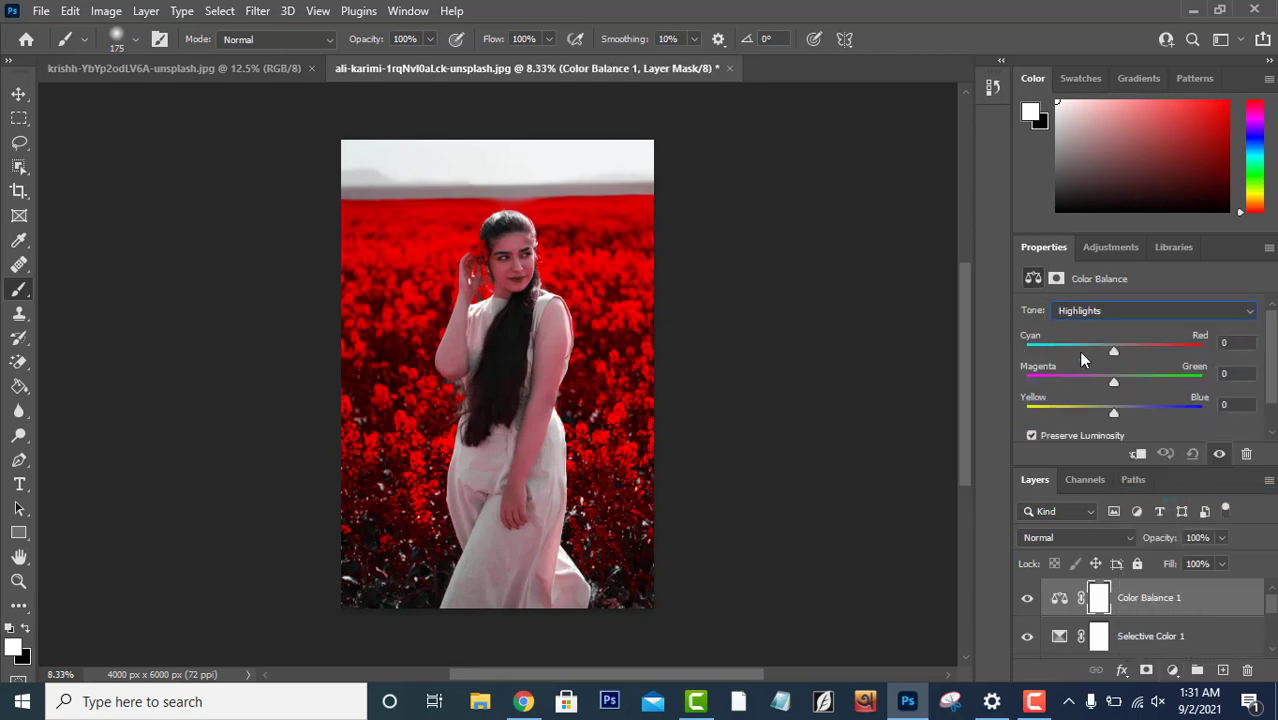
{"action": "left_click_drag", "start_coordinate": [1112, 349], "coordinate": [1136, 415]}
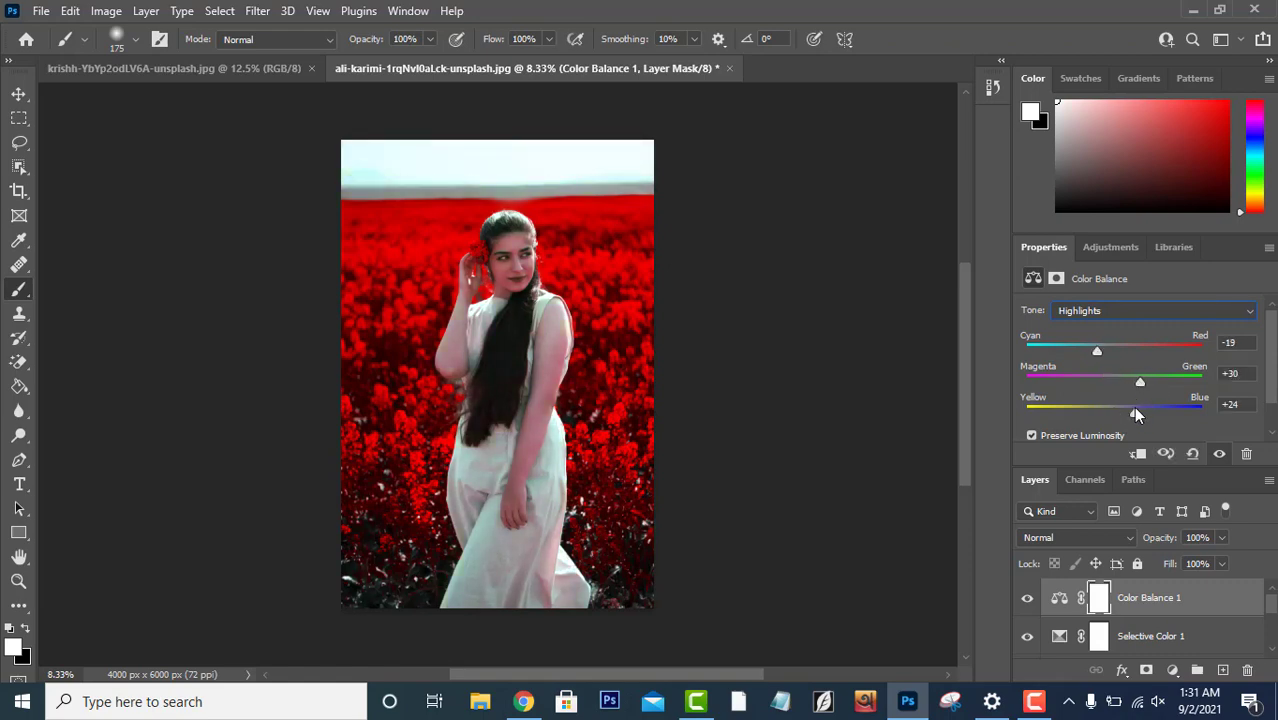
Adjust the Midtones of the Color Balance layer, shifting the Yellow-Blue balance toward blue.
{"action": "left_click", "coordinate": [1125, 312]}
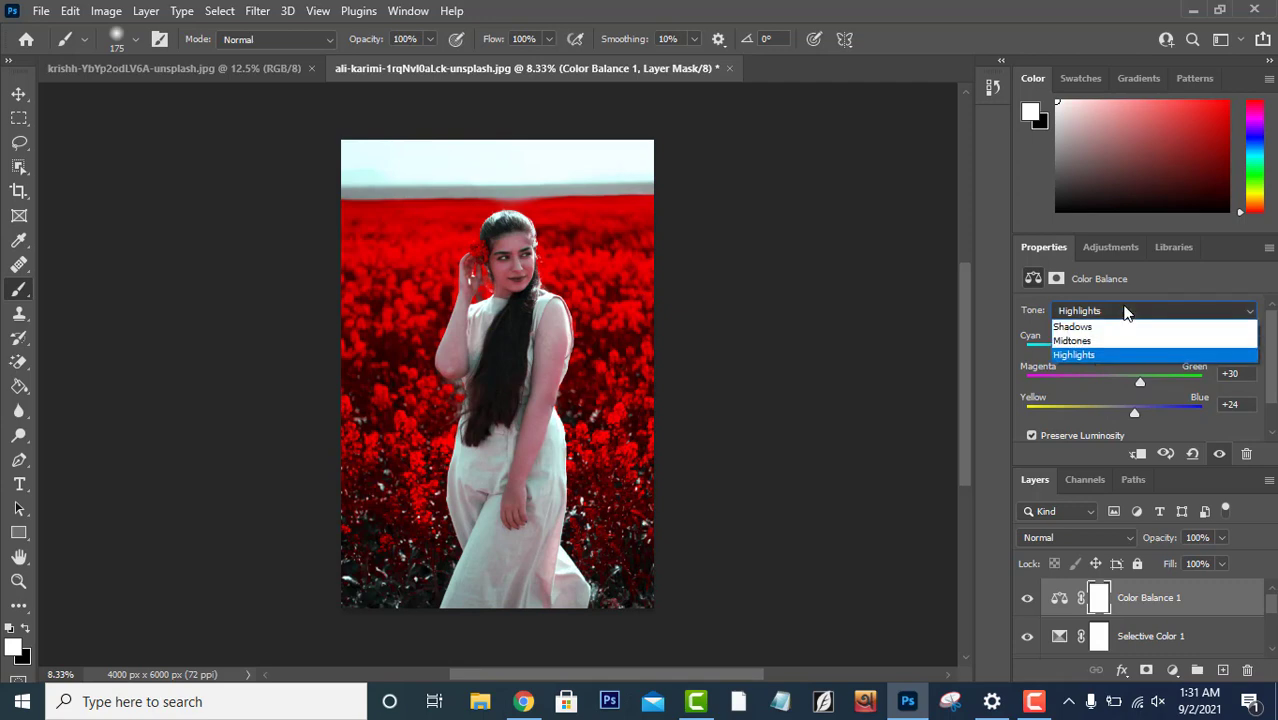
{"action": "left_click", "coordinate": [1113, 341]}
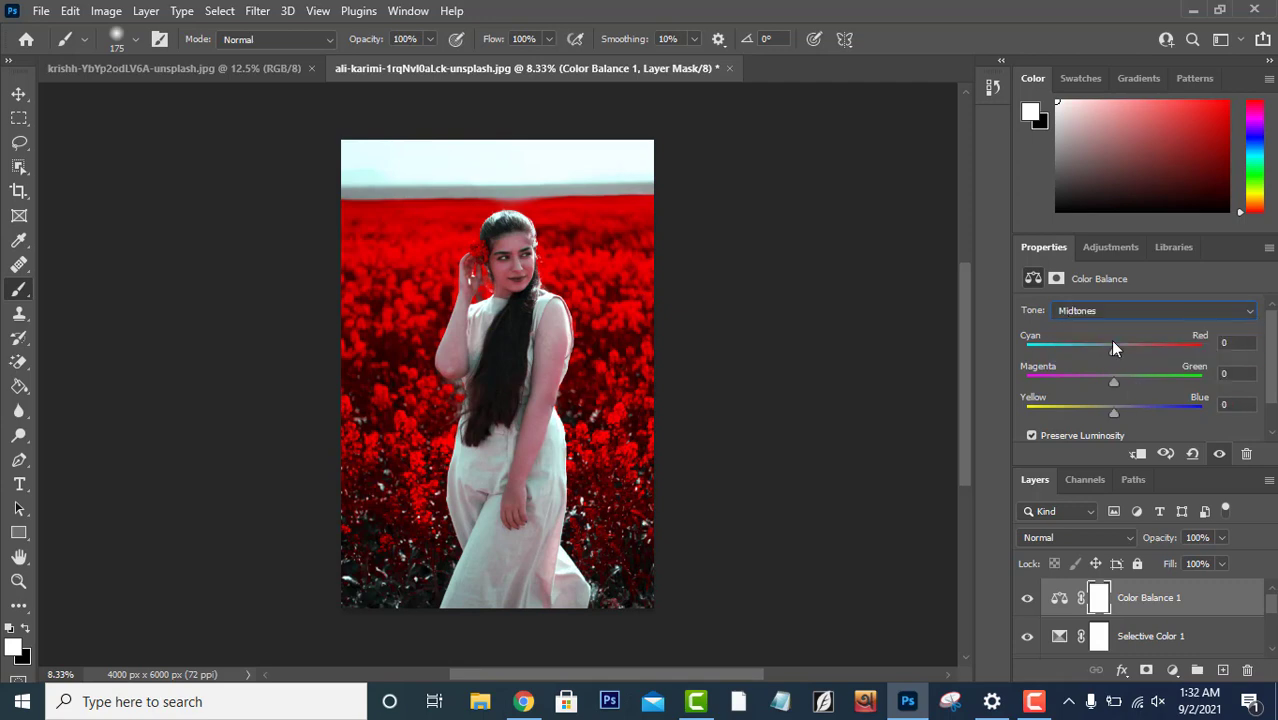
{"action": "left_click_drag", "start_coordinate": [1112, 341], "coordinate": [1140, 407]}
Set the Shadows of the Color Balance layer to Cyan-Red -28 and Magenta-Green +10.
{"action": "left_click", "coordinate": [1111, 310]}
{"action": "left_click", "coordinate": [1116, 328]}
{"action": "left_click_drag", "start_coordinate": [1115, 357], "coordinate": [1133, 379]}
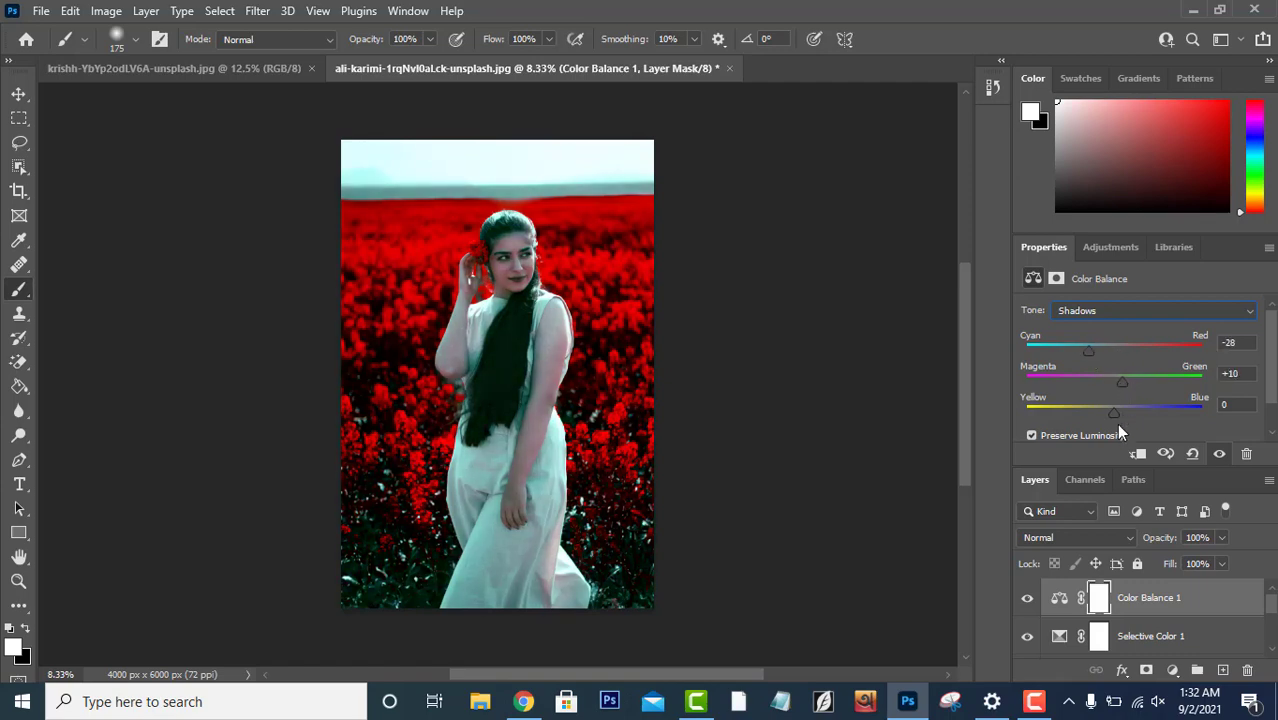
Set the Color Balance Shadows to Cyan-Red +8, Magenta-Green +16 and Yellow-Blue +39.
{"action": "left_click_drag", "start_coordinate": [1114, 411], "coordinate": [1145, 405]}
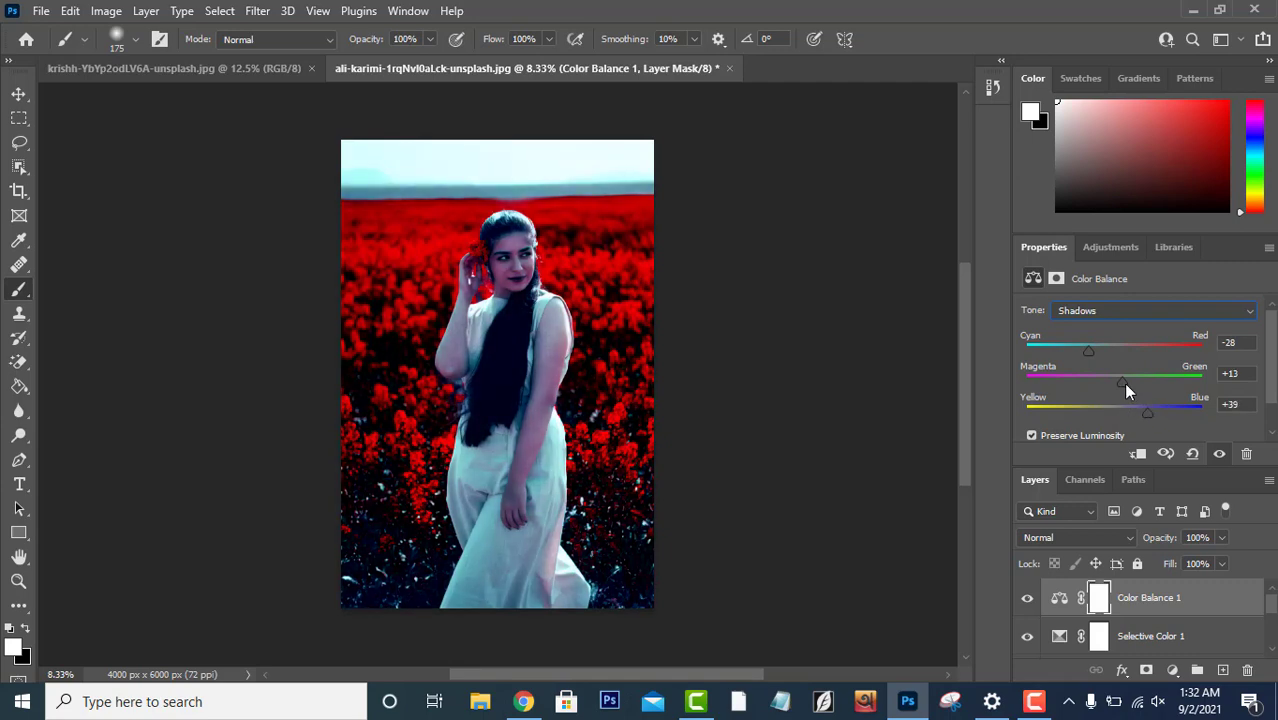
{"action": "left_click_drag", "start_coordinate": [1124, 382], "coordinate": [1119, 337]}
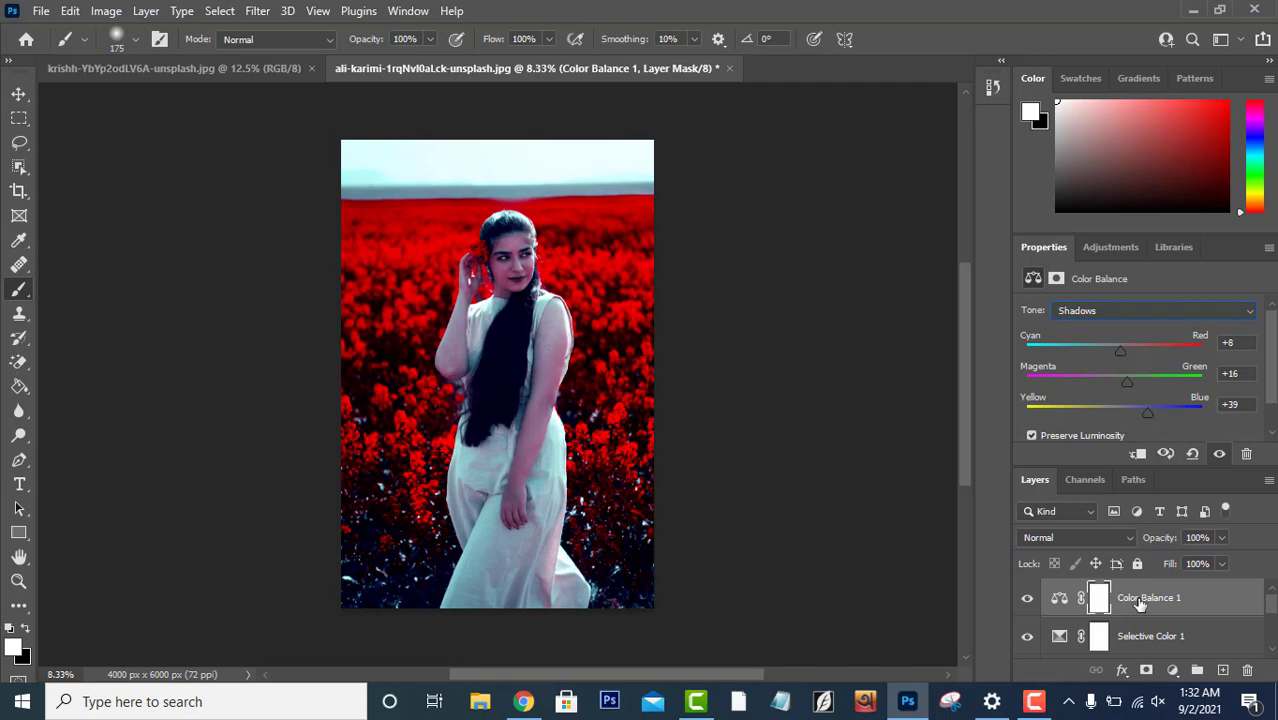
Move the Remove background layer above the Color Balance 1 layer and toggle its visibility to compare the subject.
{"action": "scroll", "coordinate": [1140, 630], "scroll_direction": "down", "scroll_amount": 3}
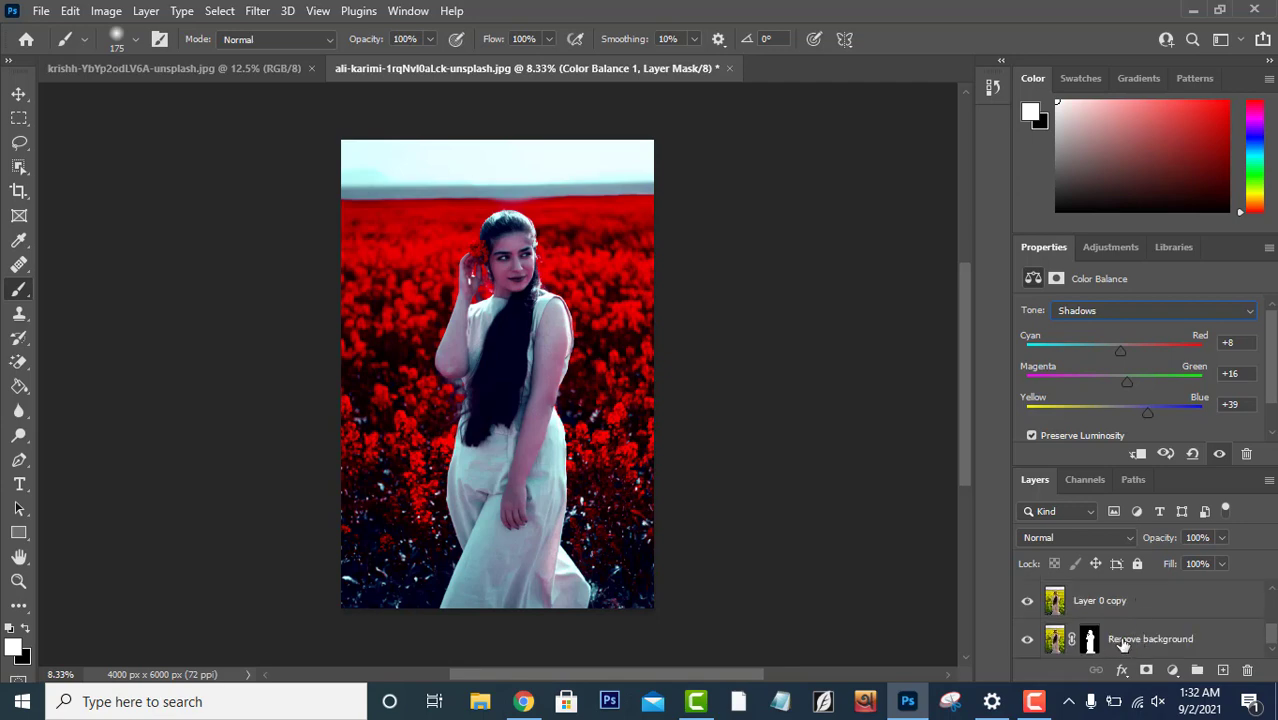
{"action": "left_click_drag", "start_coordinate": [1115, 642], "coordinate": [1131, 605]}
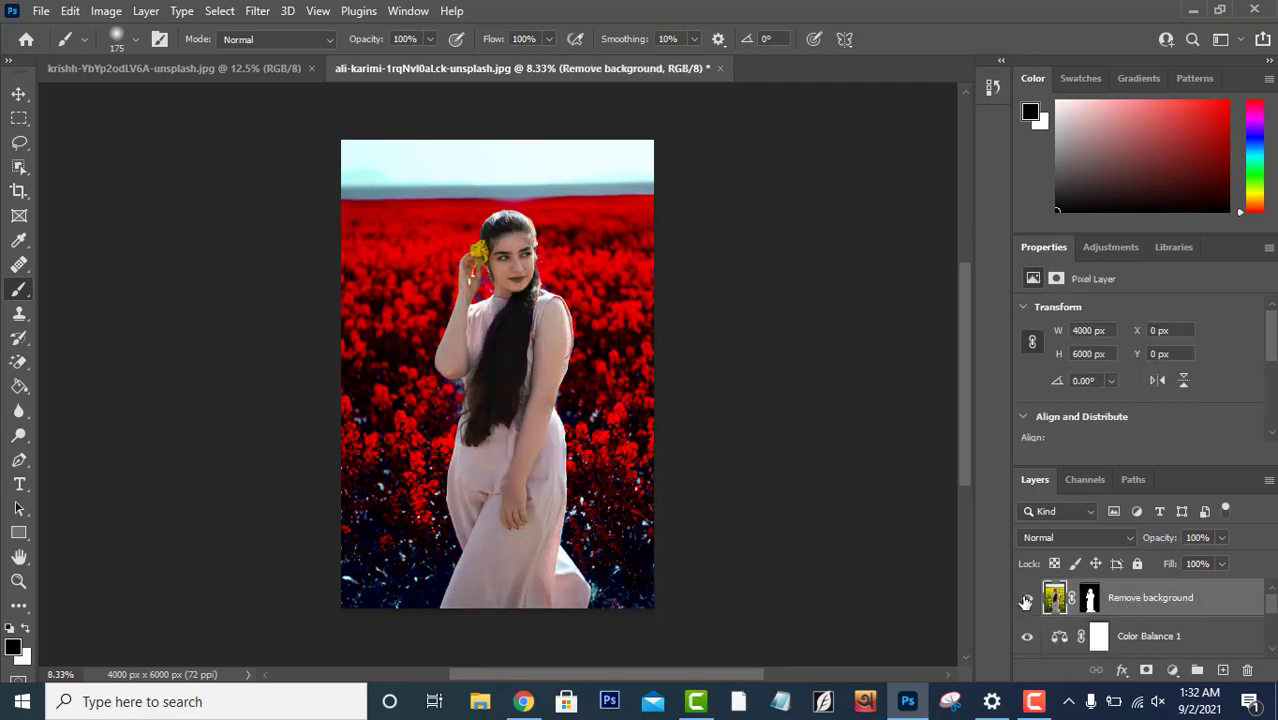
{"action": "left_click", "coordinate": [1026, 599]}
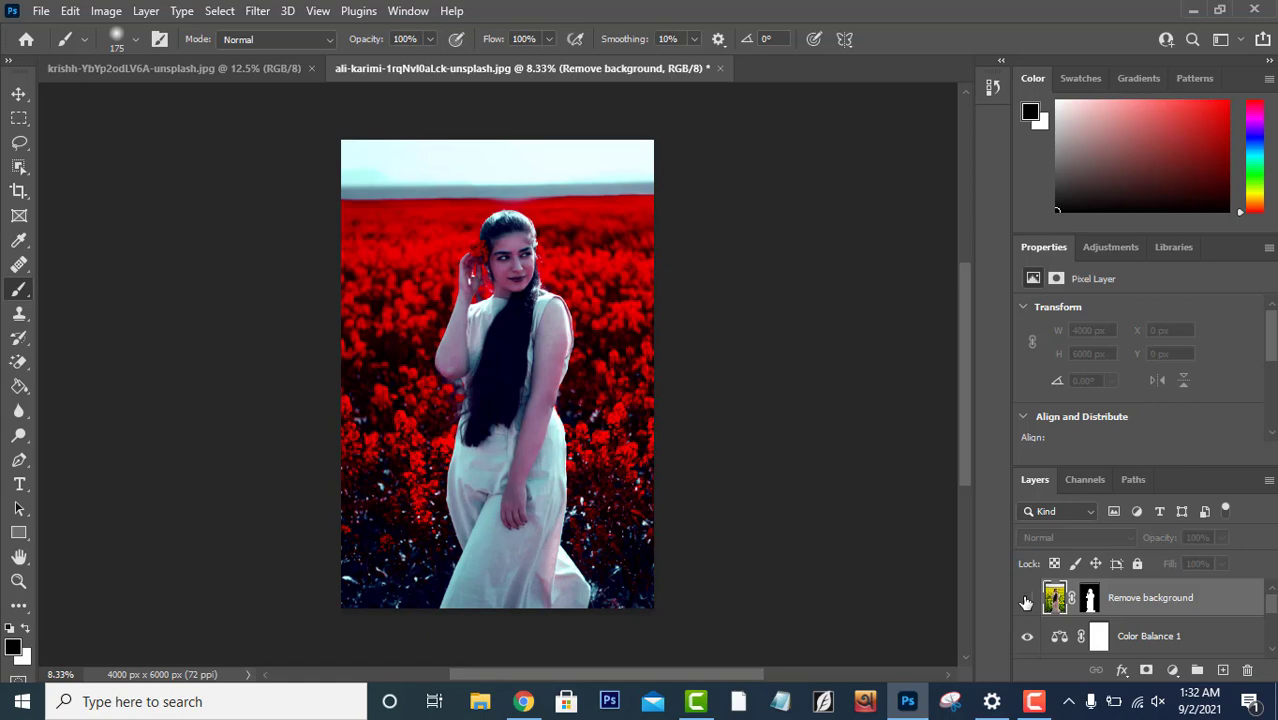
{"action": "left_click", "coordinate": [1026, 599]}
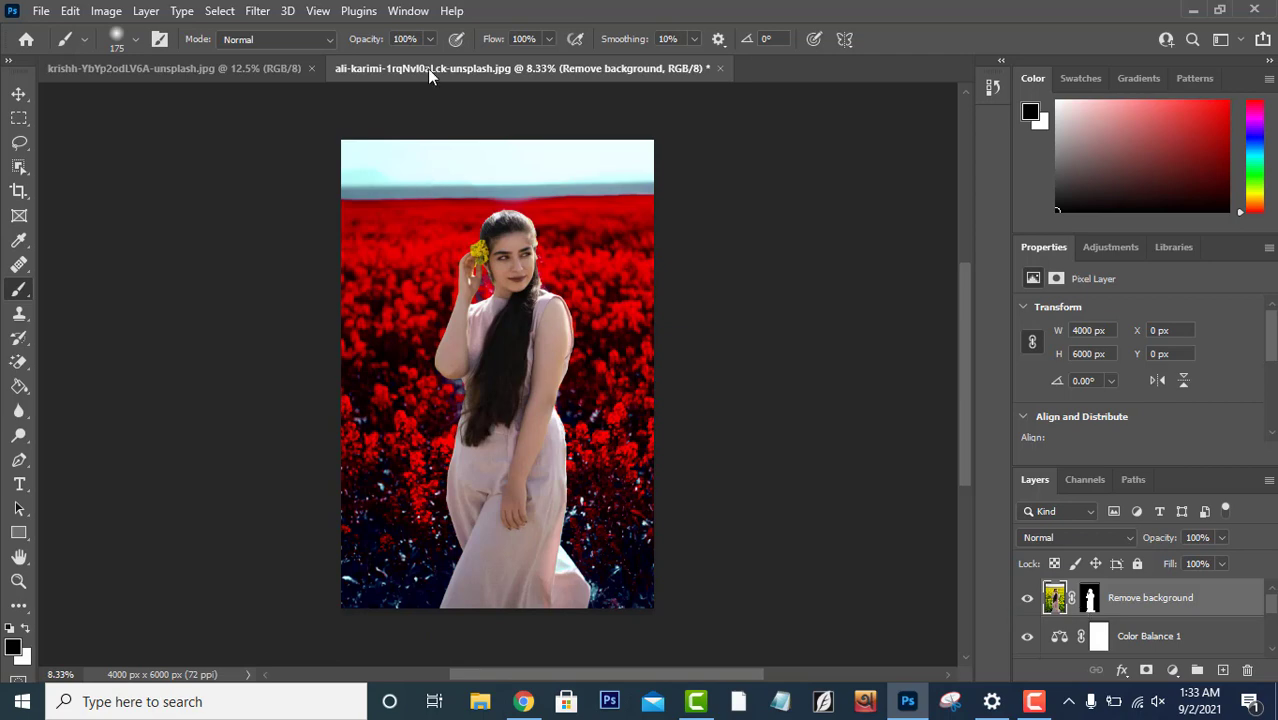
Open the Camera Raw Filter on the Remove background layer and set Clarity to +23 in the Basic settings.
{"action": "left_click", "coordinate": [262, 11]}
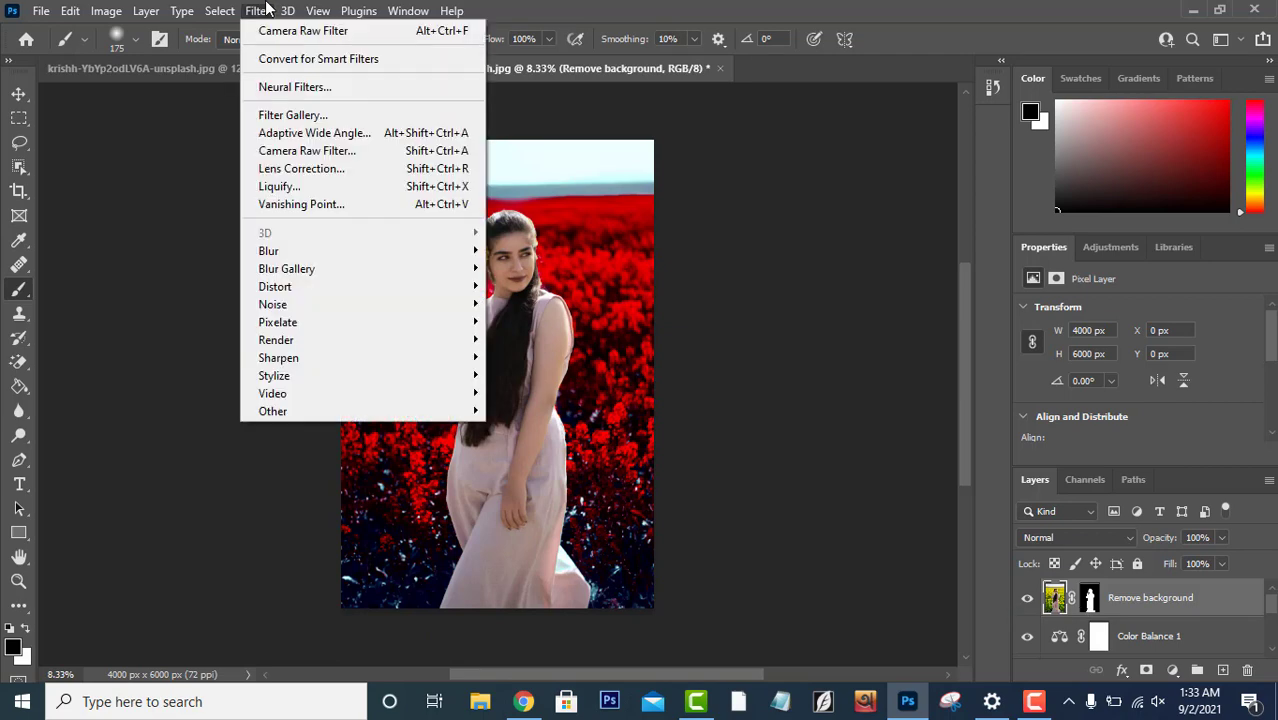
{"action": "left_click", "coordinate": [328, 150]}
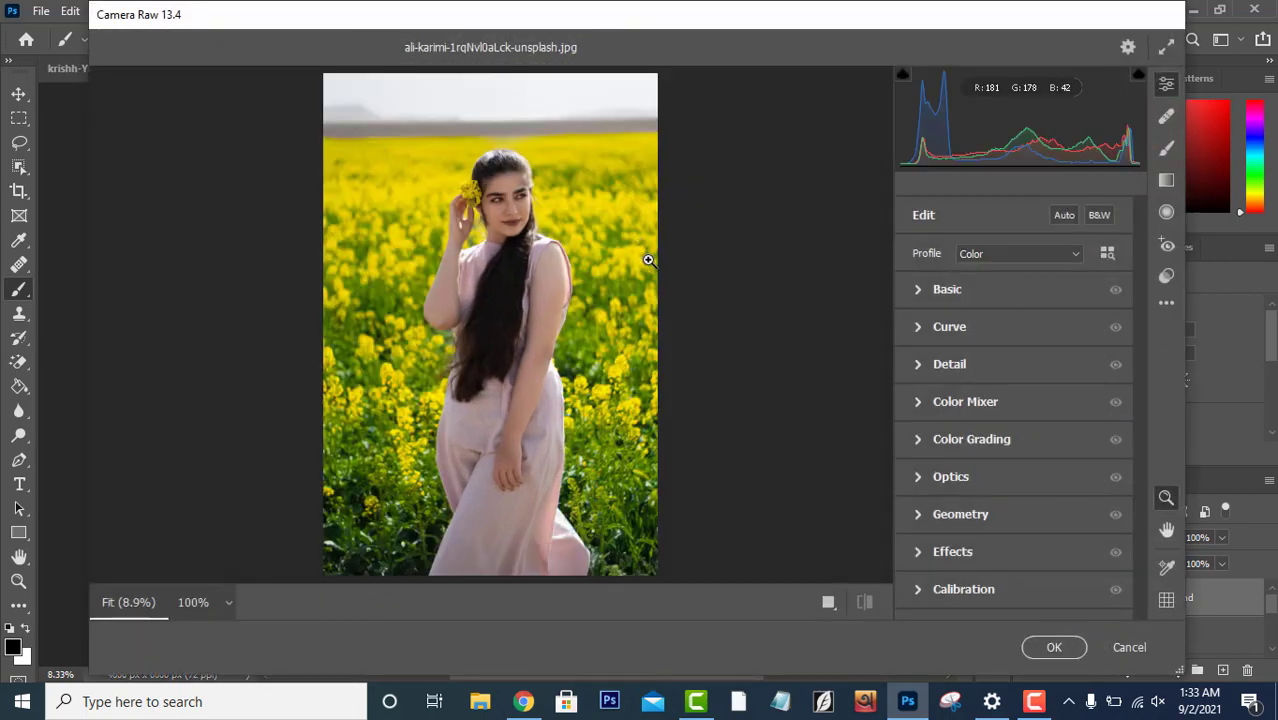
{"action": "left_click", "coordinate": [922, 292]}
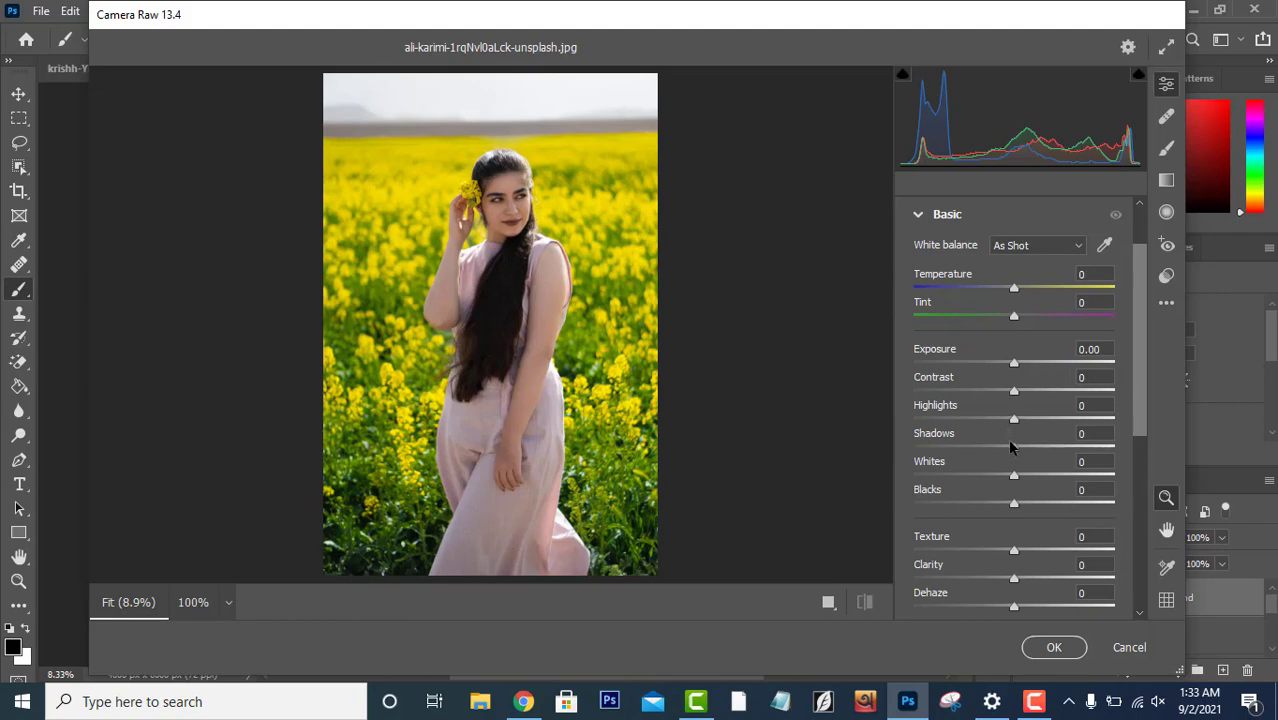
{"action": "scroll", "coordinate": [1012, 451], "scroll_direction": "down", "scroll_amount": 3}
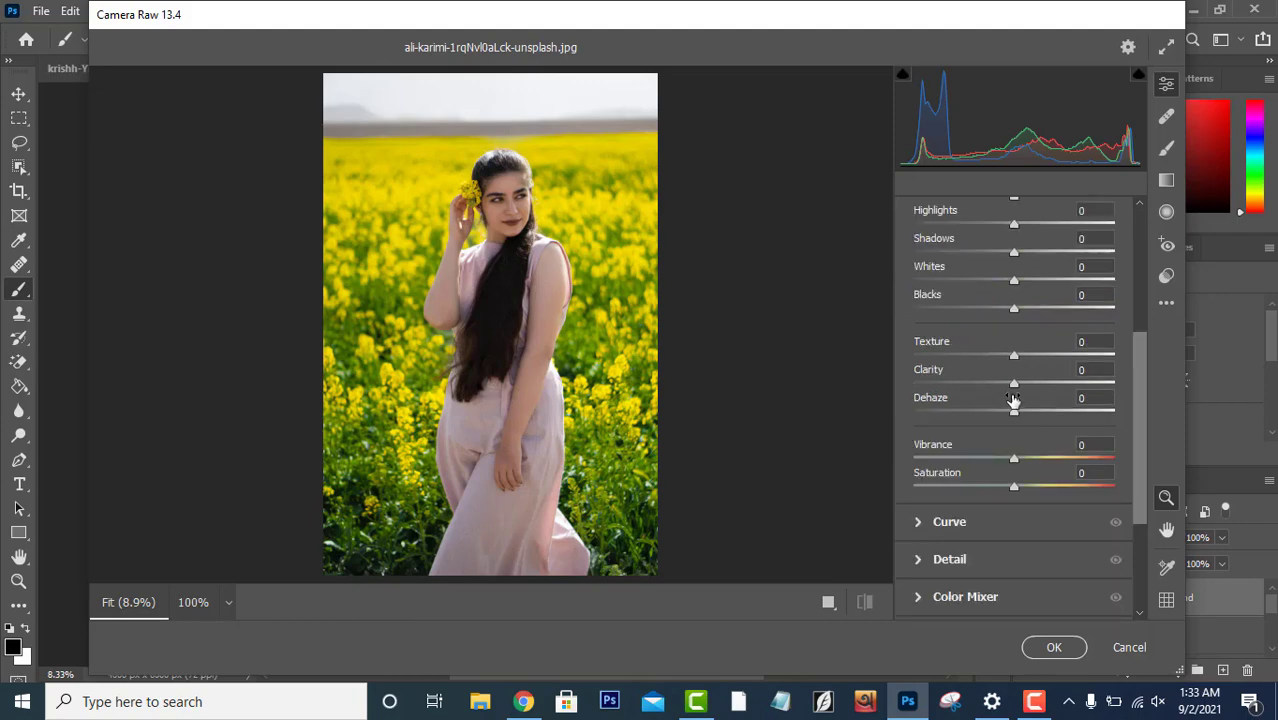
{"action": "left_click_drag", "start_coordinate": [1014, 388], "coordinate": [1038, 388]}
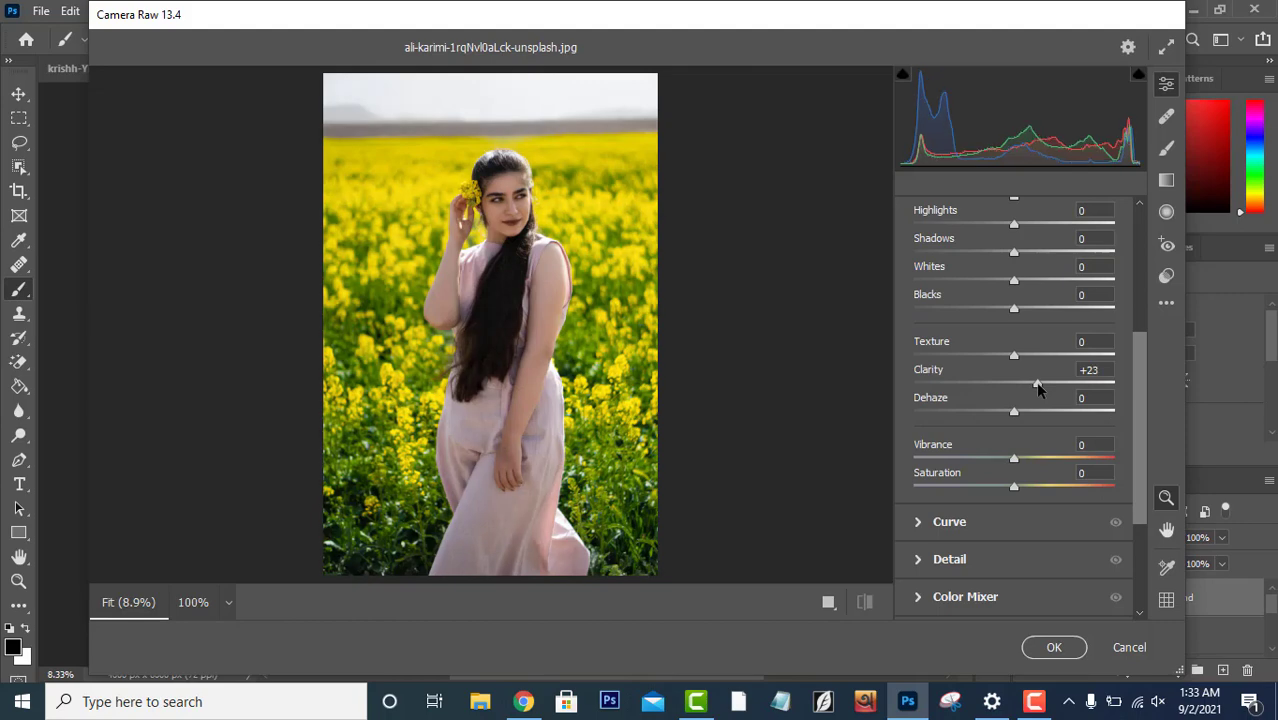
Warm the subject layer's white balance by adjusting Temperature and Tint in the Basic settings.
{"action": "scroll", "coordinate": [988, 398], "scroll_direction": "up", "scroll_amount": 3}
{"action": "scroll", "coordinate": [988, 398], "scroll_direction": "up", "scroll_amount": 1}
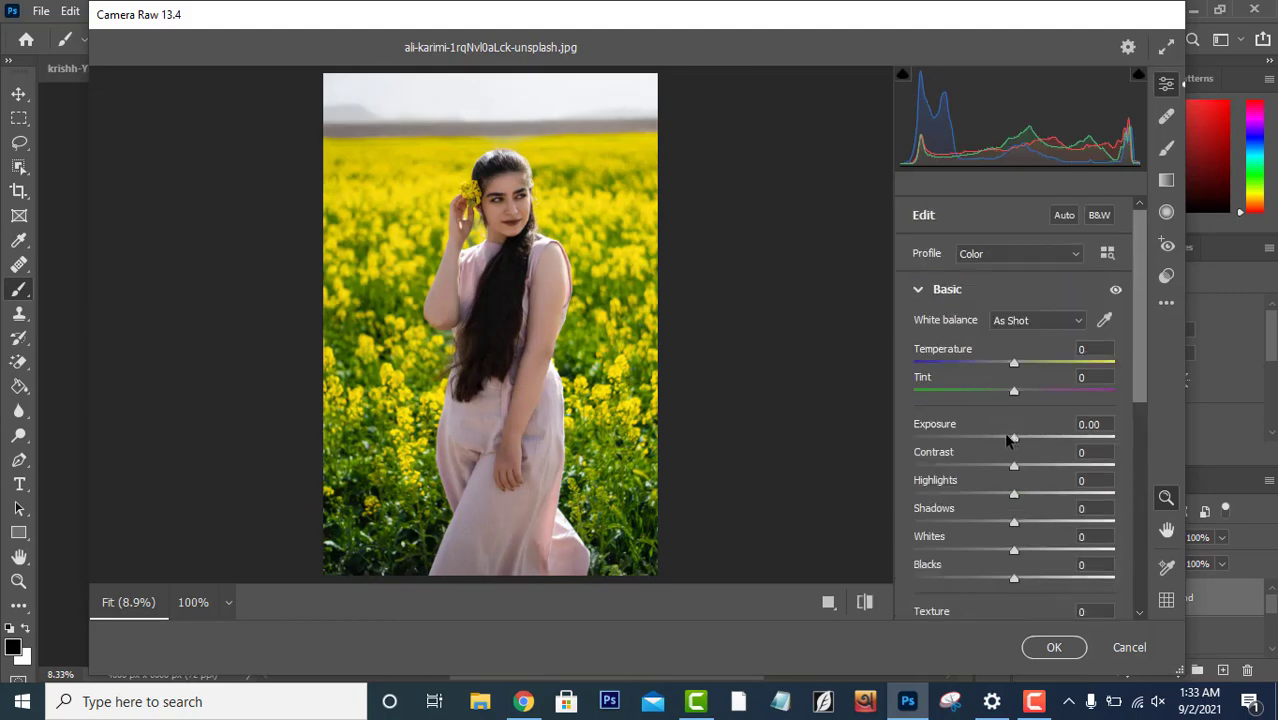
{"action": "left_click_drag", "start_coordinate": [1025, 362], "coordinate": [991, 395]}
Set the Greens hue to +5 in the Color Mixer, adjust the Purples and Magentas hues, and apply the Camera Raw filter.
{"action": "scroll", "coordinate": [1018, 367], "scroll_direction": "down", "scroll_amount": 5}
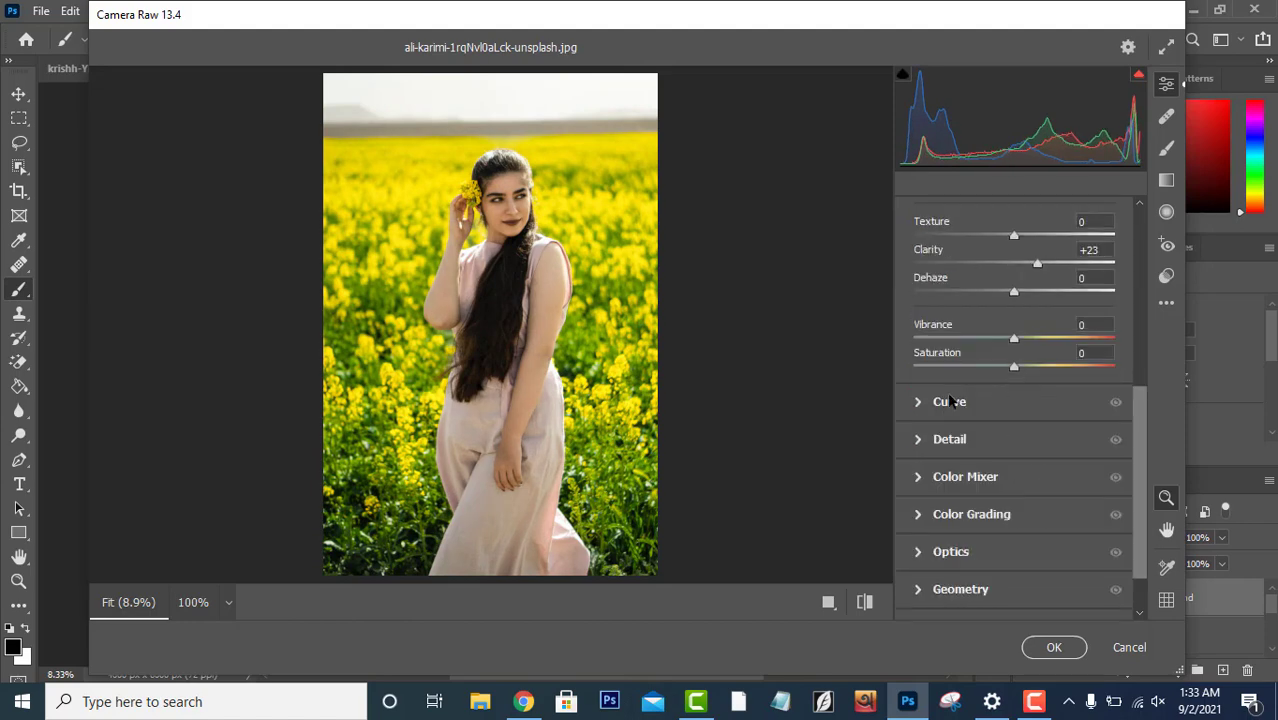
{"action": "scroll", "coordinate": [942, 435], "scroll_direction": "down", "scroll_amount": 1}
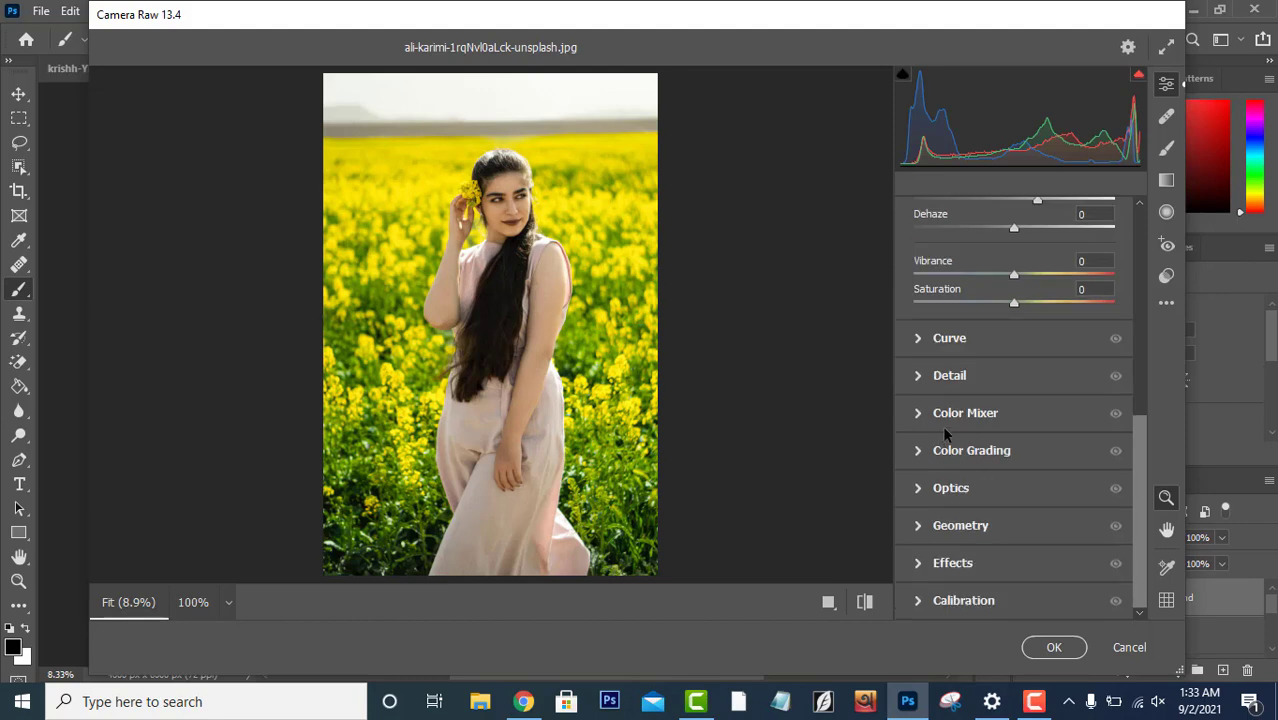
{"action": "left_click", "coordinate": [920, 412]}
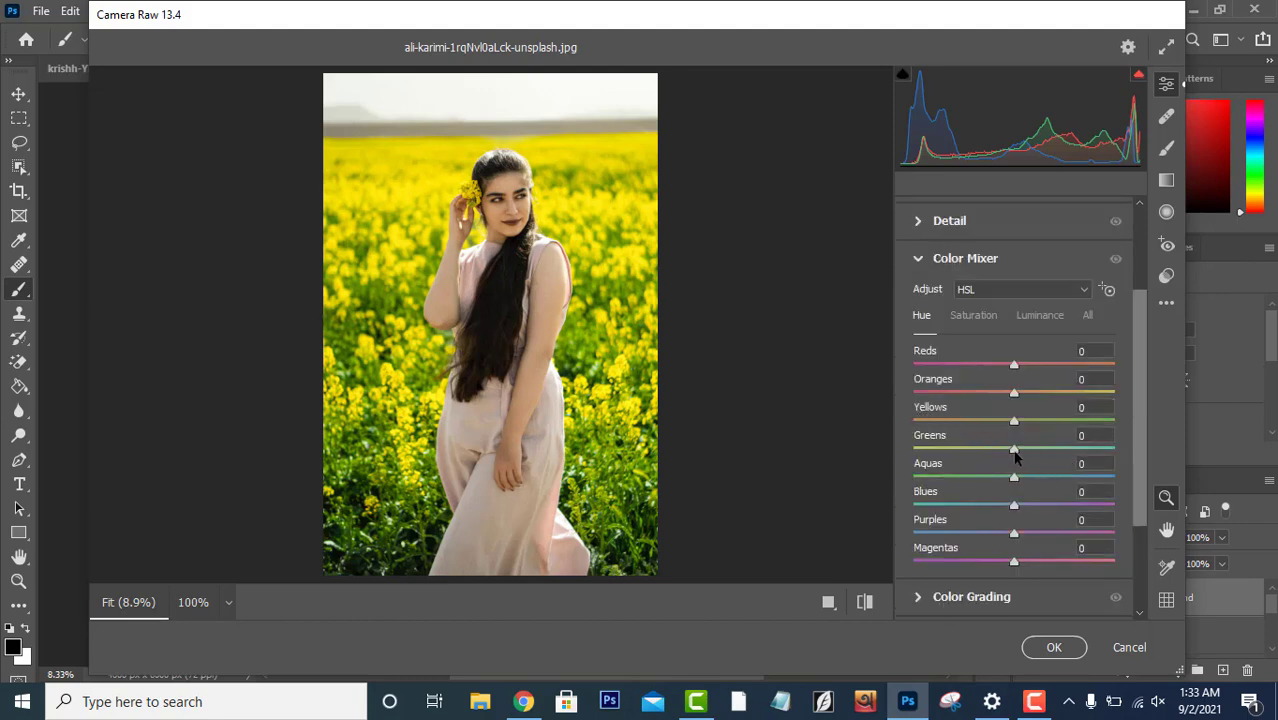
{"action": "mouse_move", "coordinate": [1036, 442]}
{"action": "left_mouse_down"}
{"action": "mouse_move", "coordinate": [1068, 444]}
{"action": "mouse_move", "coordinate": [1018, 444]}
{"action": "left_mouse_up"}
{"action": "scroll", "coordinate": [1056, 397], "scroll_direction": "down", "scroll_amount": 3}
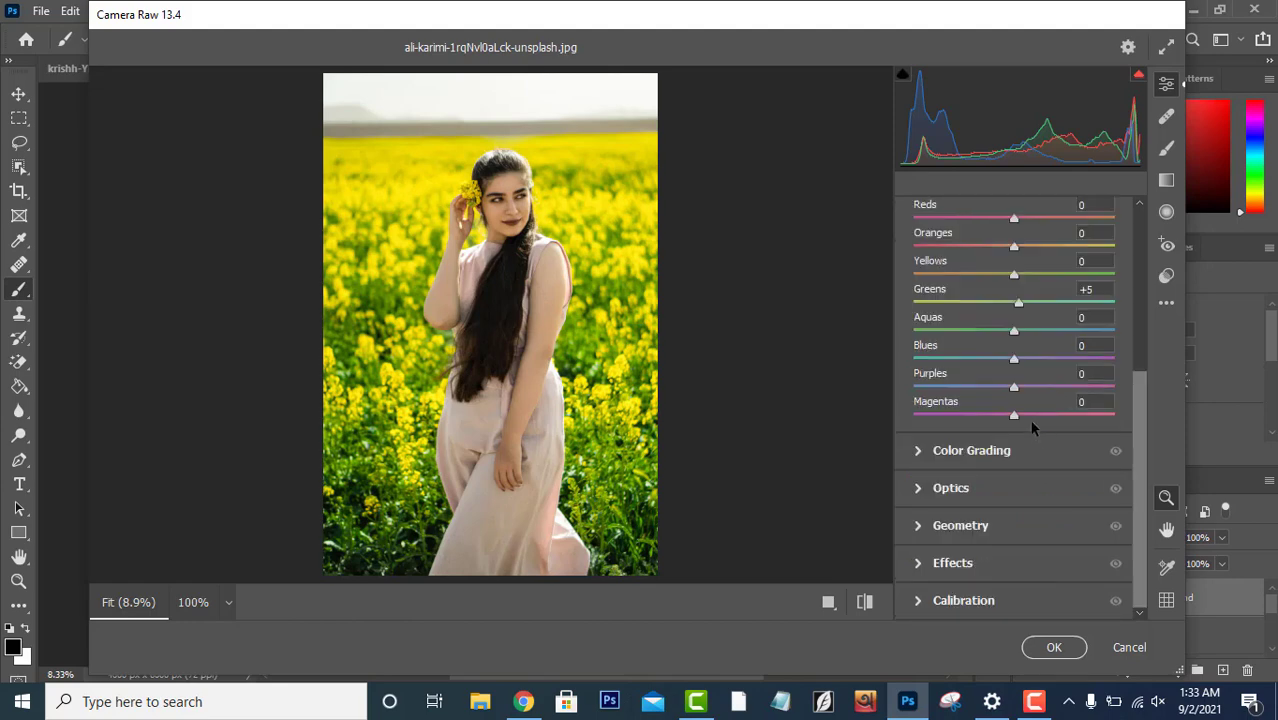
{"action": "left_click_drag", "start_coordinate": [1015, 390], "coordinate": [984, 416]}
{"action": "left_click", "coordinate": [1056, 648]}
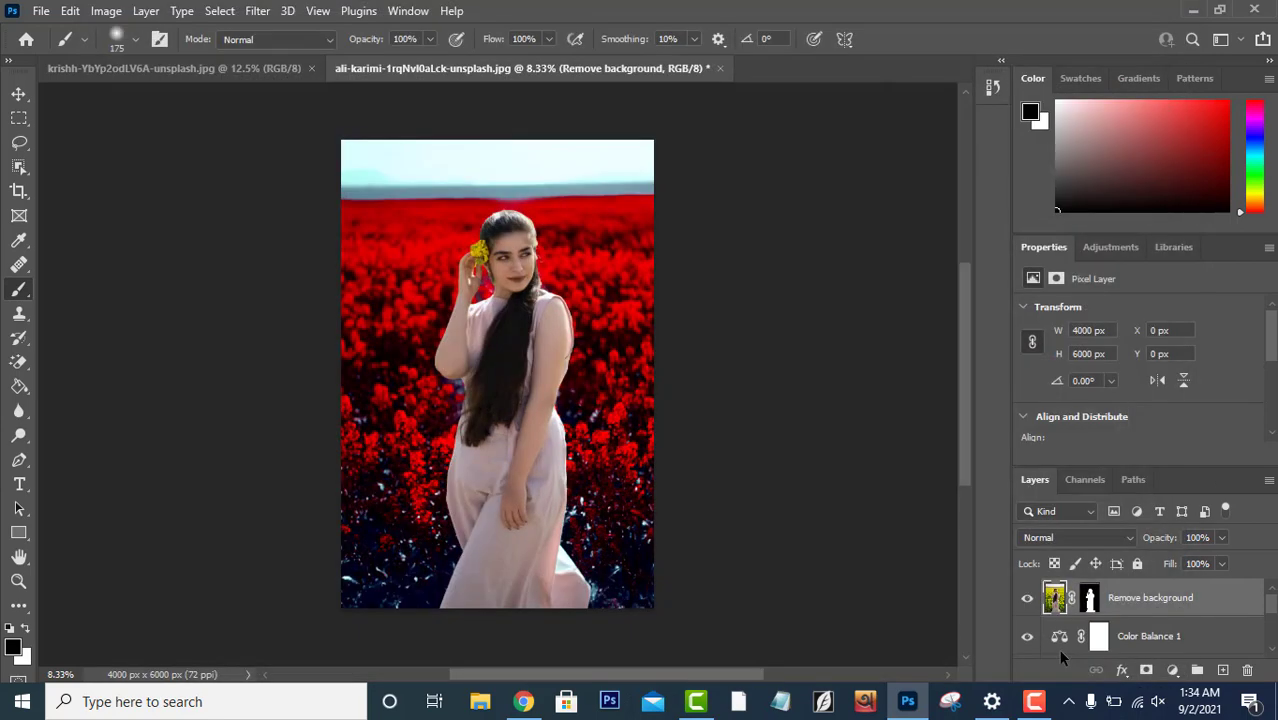
Hide and show the Remove background layer to compare the filtered subject with the recolored image underneath.
{"action": "left_click", "coordinate": [1027, 598]}
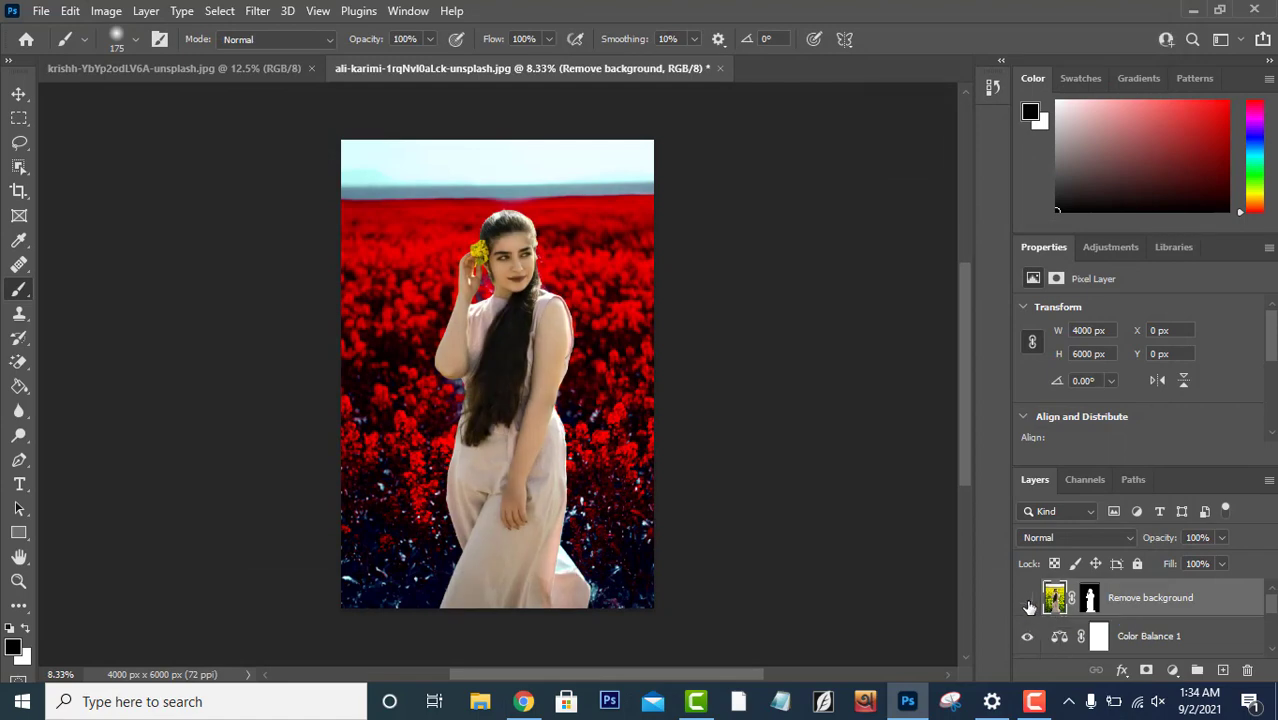
{"action": "left_click", "coordinate": [1028, 602]}
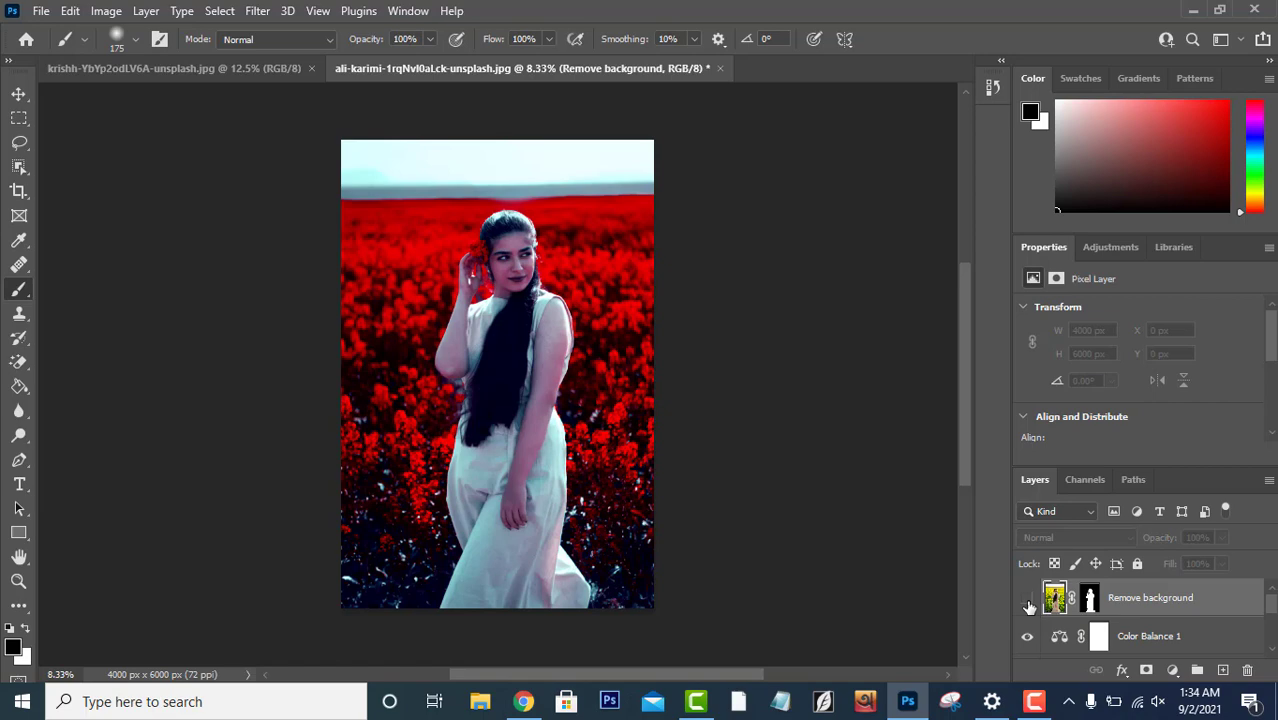
{"action": "left_click", "coordinate": [1028, 601]}
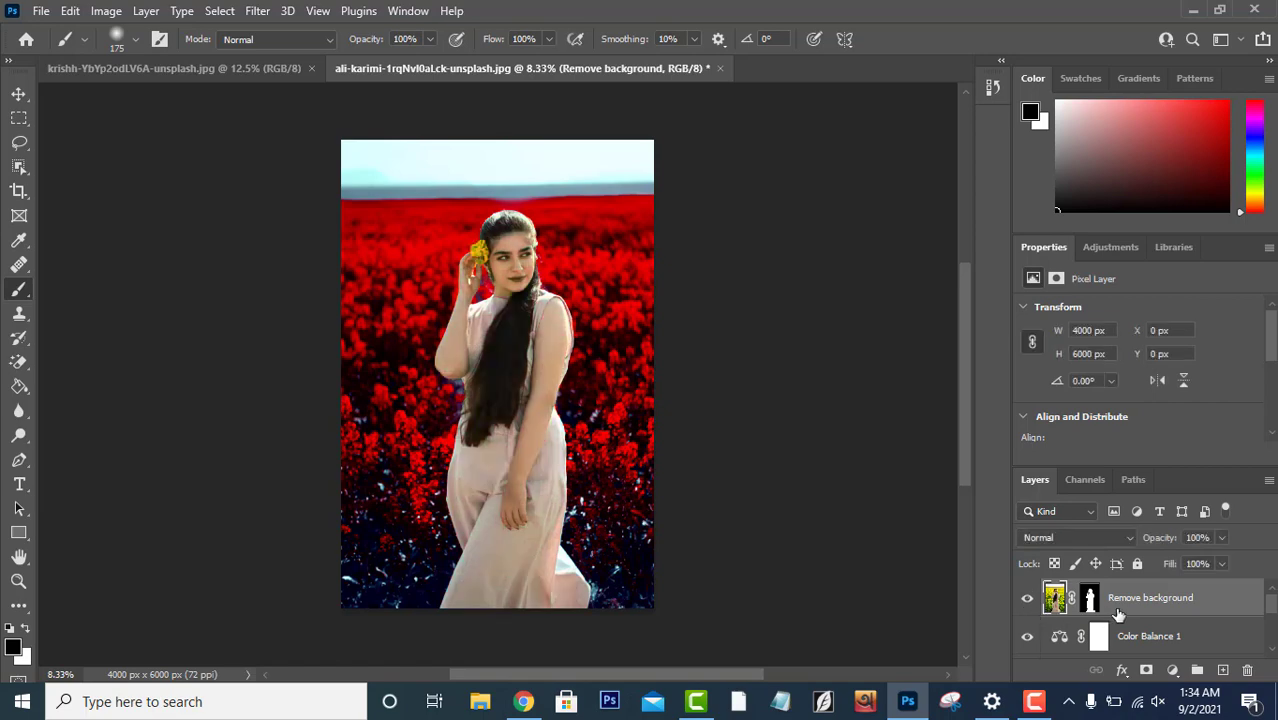
Add a Curves adjustment layer clipped to the Remove background layer and brighten its curve, with the upper point at Input 157, Output 189.
{"action": "left_click", "coordinate": [1172, 670]}
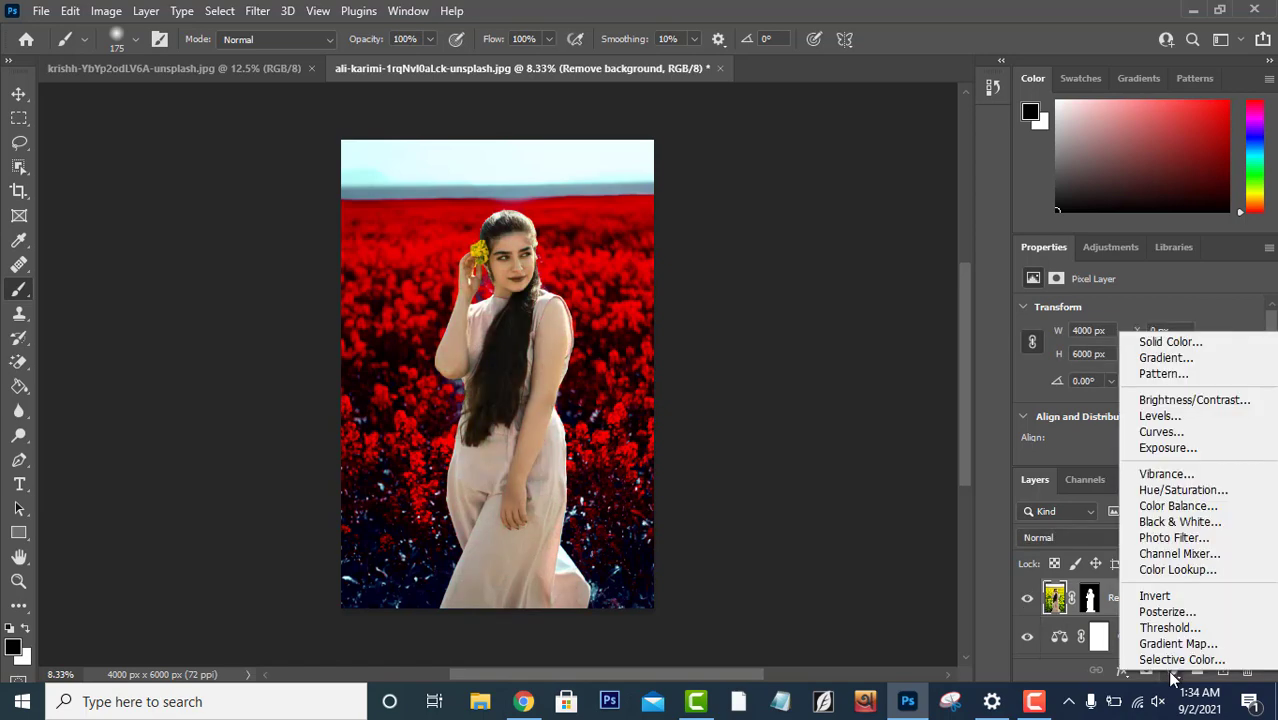
{"action": "left_click", "coordinate": [1160, 434]}
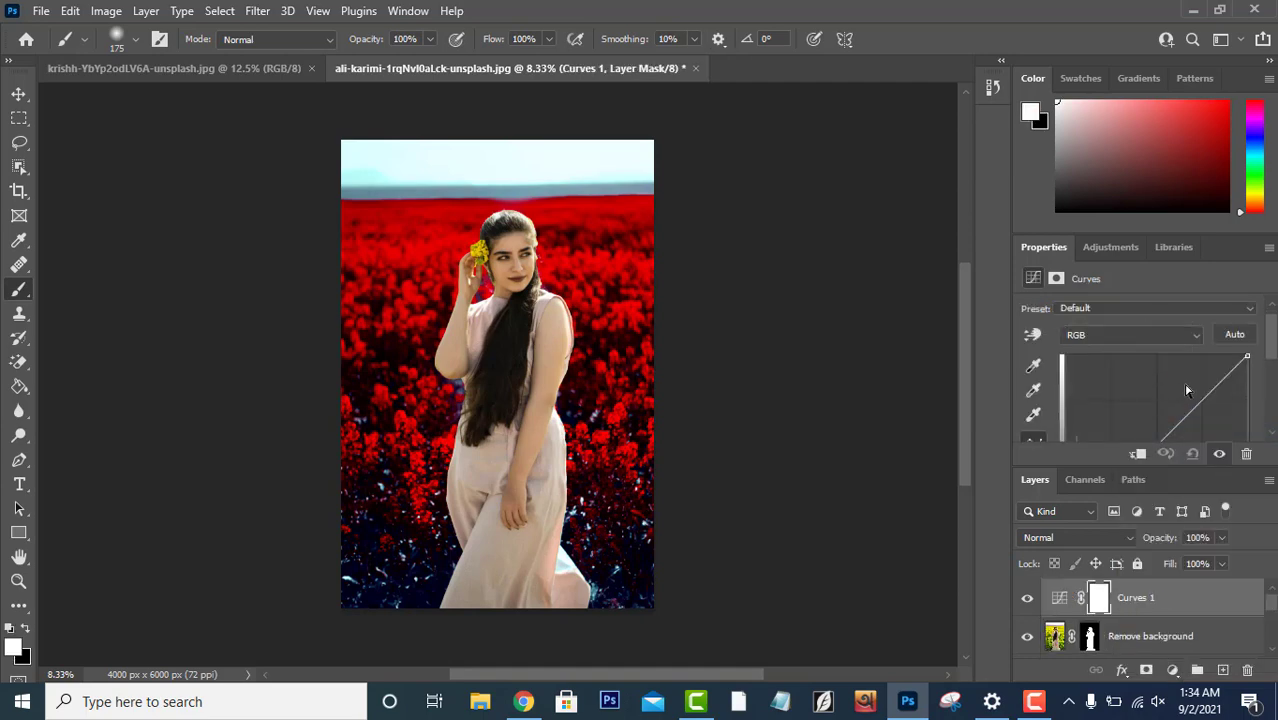
{"action": "scroll", "coordinate": [1187, 391], "scroll_direction": "down", "scroll_amount": 2}
{"action": "left_click", "coordinate": [1172, 388]}
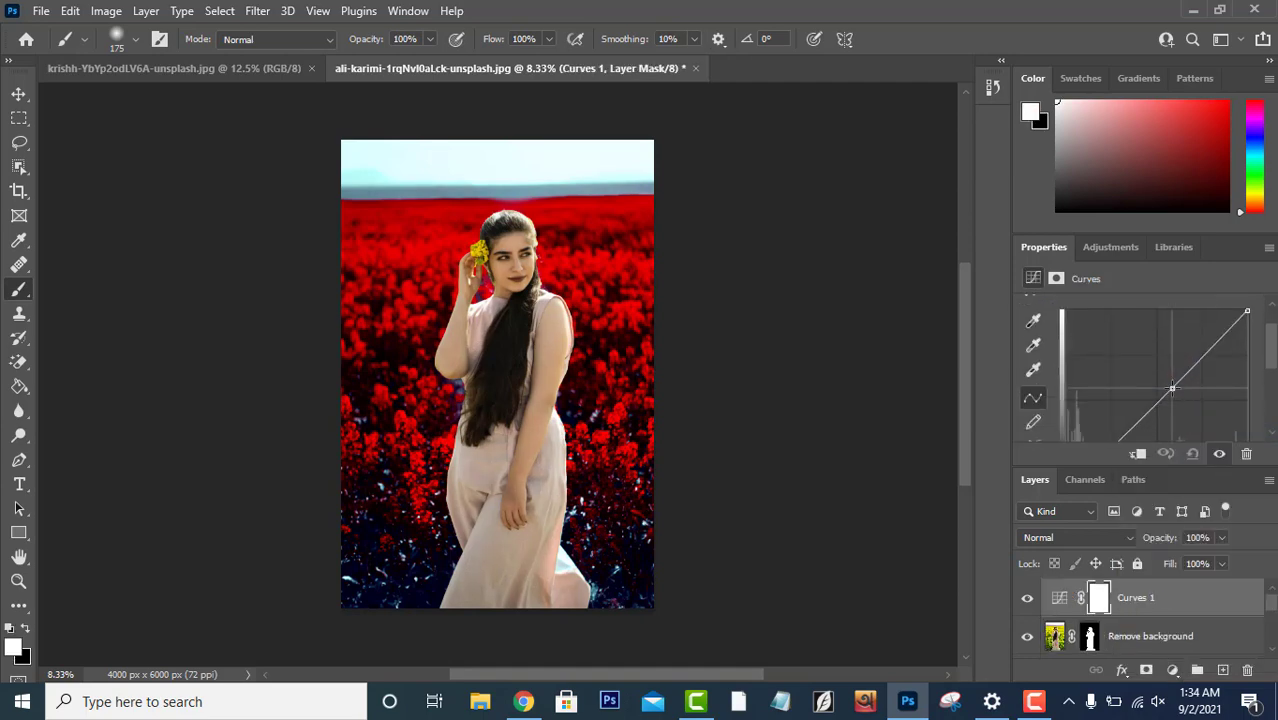
{"action": "mouse_move", "coordinate": [1172, 388]}
{"action": "left_mouse_down"}
{"action": "mouse_move", "coordinate": [1182, 416]}
{"action": "mouse_move", "coordinate": [1168, 395]}
{"action": "left_mouse_up"}
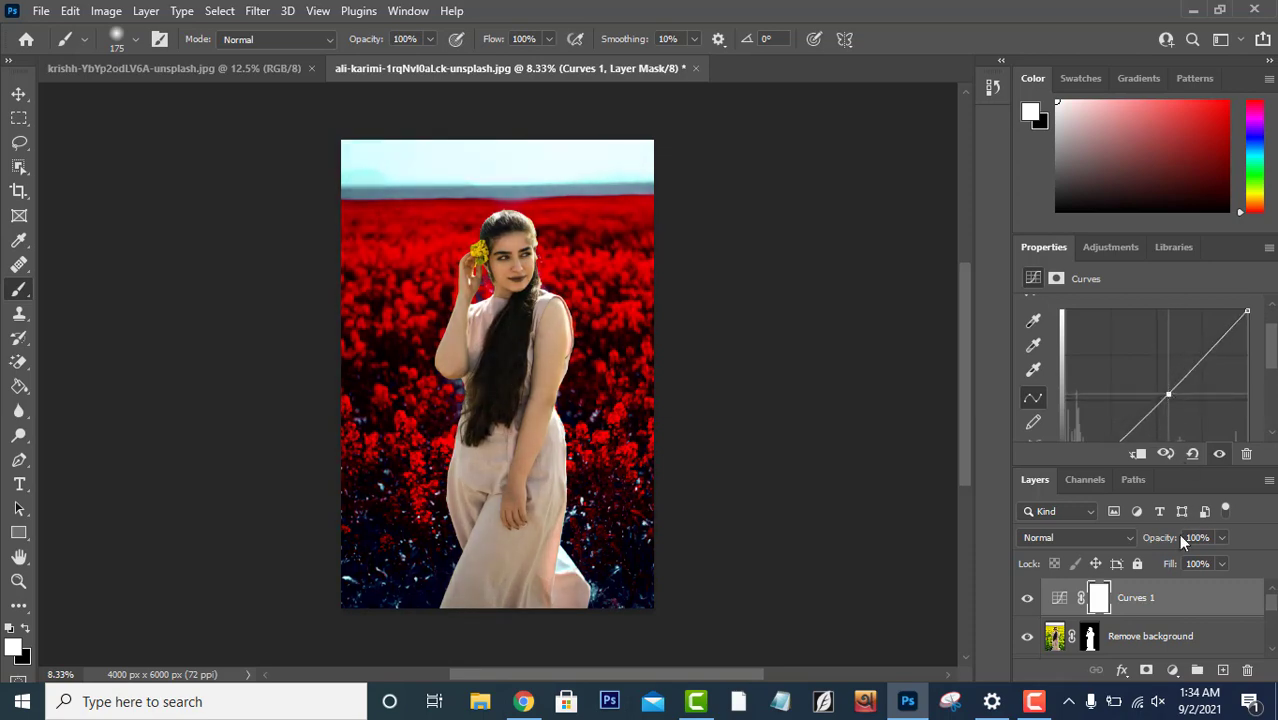
{"action": "left_click", "coordinate": [1137, 453]}
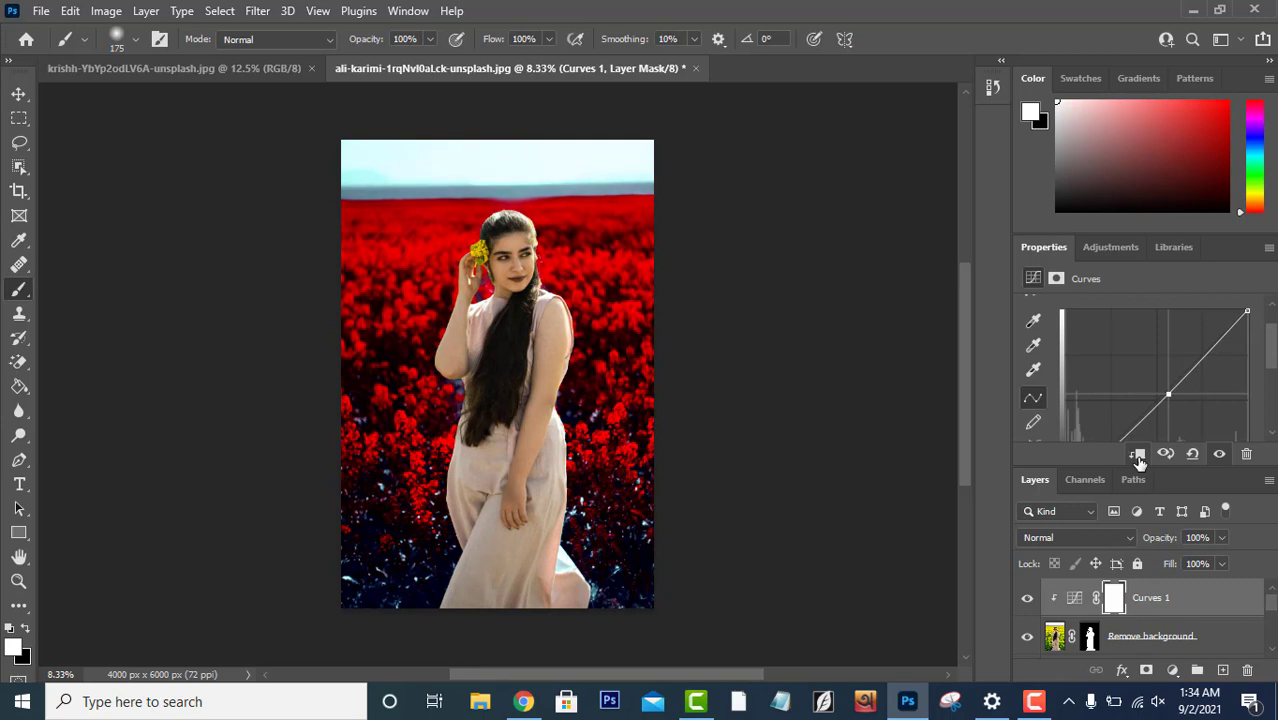
{"action": "left_click_drag", "start_coordinate": [1168, 395], "coordinate": [1176, 320]}
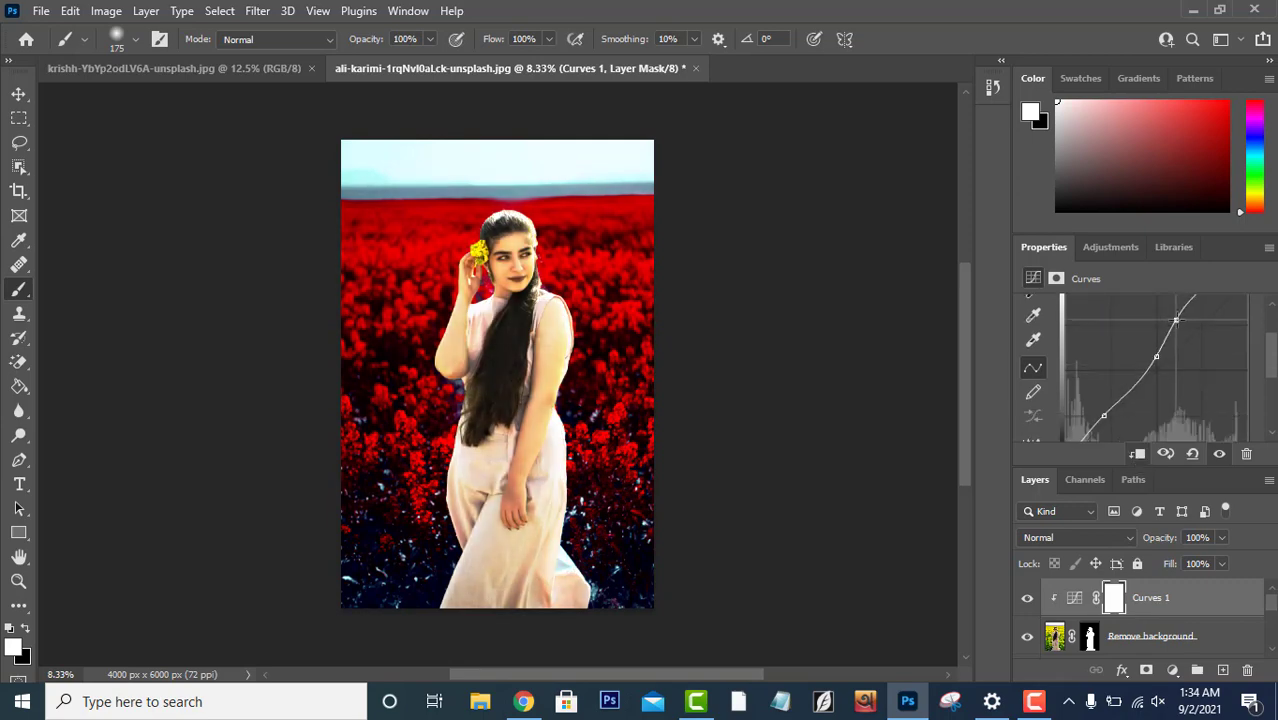
{"action": "scroll", "coordinate": [1150, 390], "scroll_direction": "down", "scroll_amount": 2}
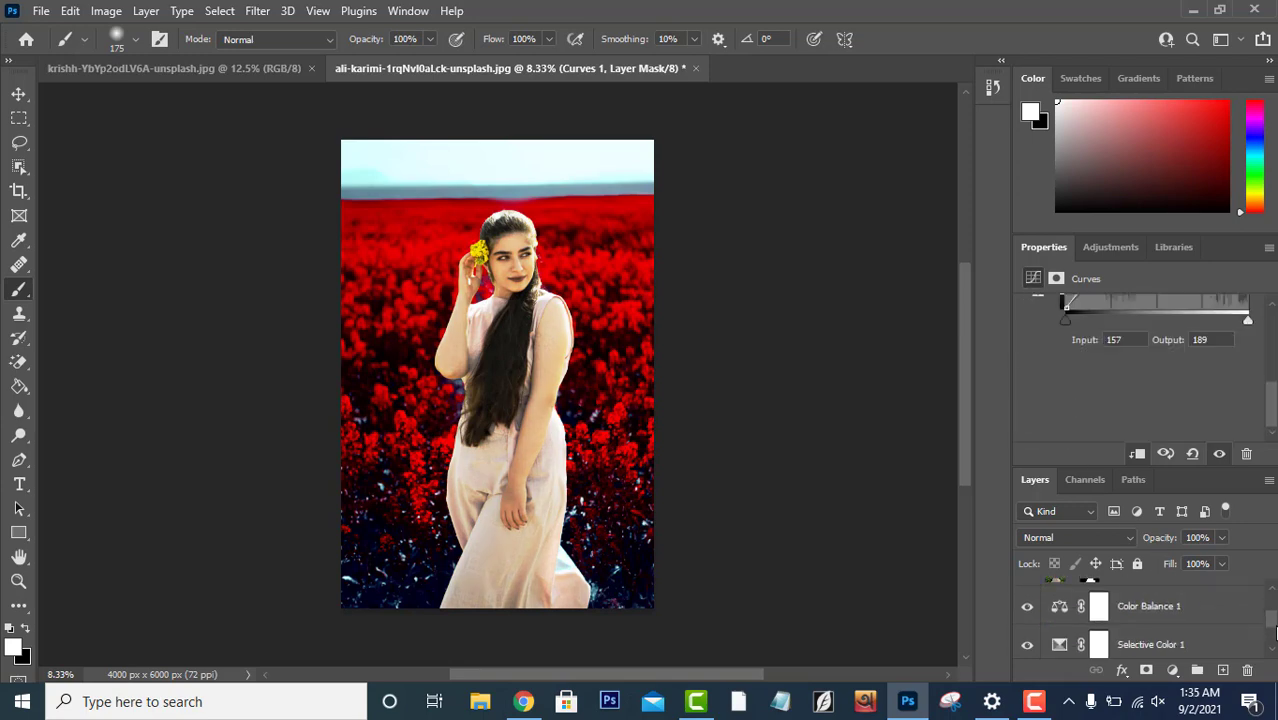
Select all layers from Layer 0 copy up to Curves 1 and merge them into a single layer.
{"action": "scroll", "coordinate": [1272, 618], "scroll_direction": "down", "scroll_amount": 2}
{"action": "left_click_drag", "start_coordinate": [1275, 630], "coordinate": [1275, 648]}
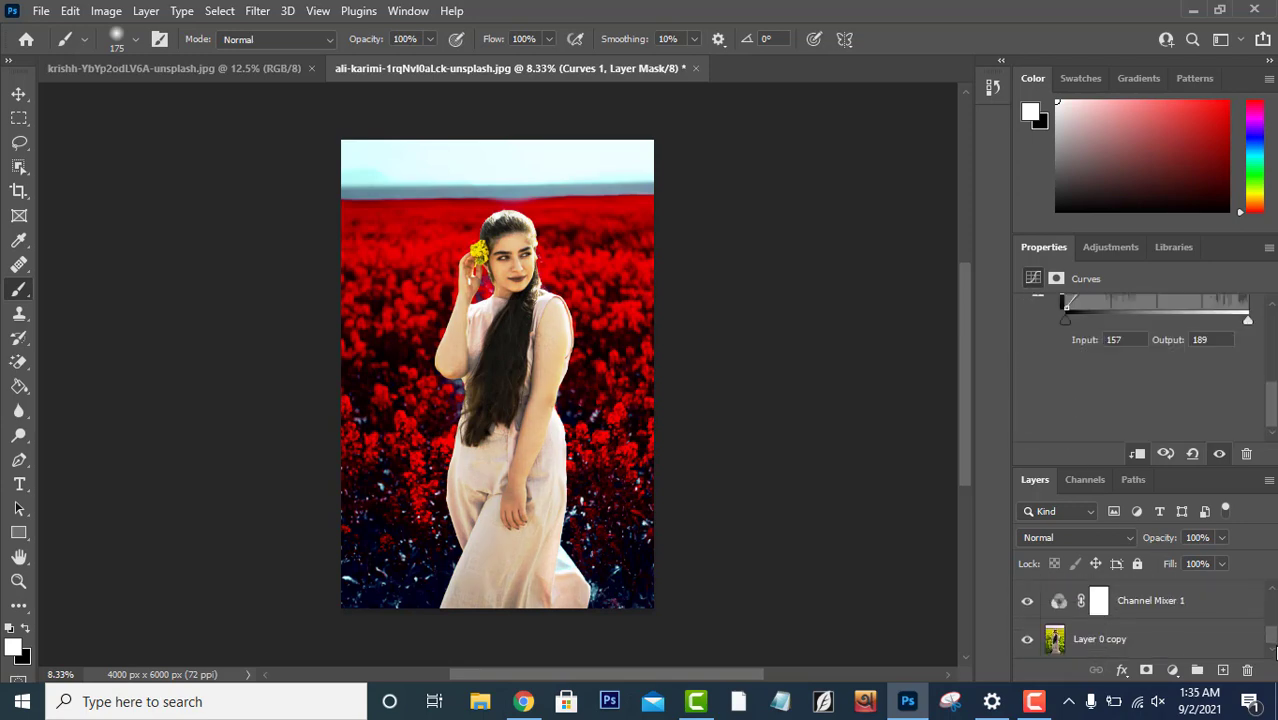
{"action": "left_click", "coordinate": [1128, 641]}
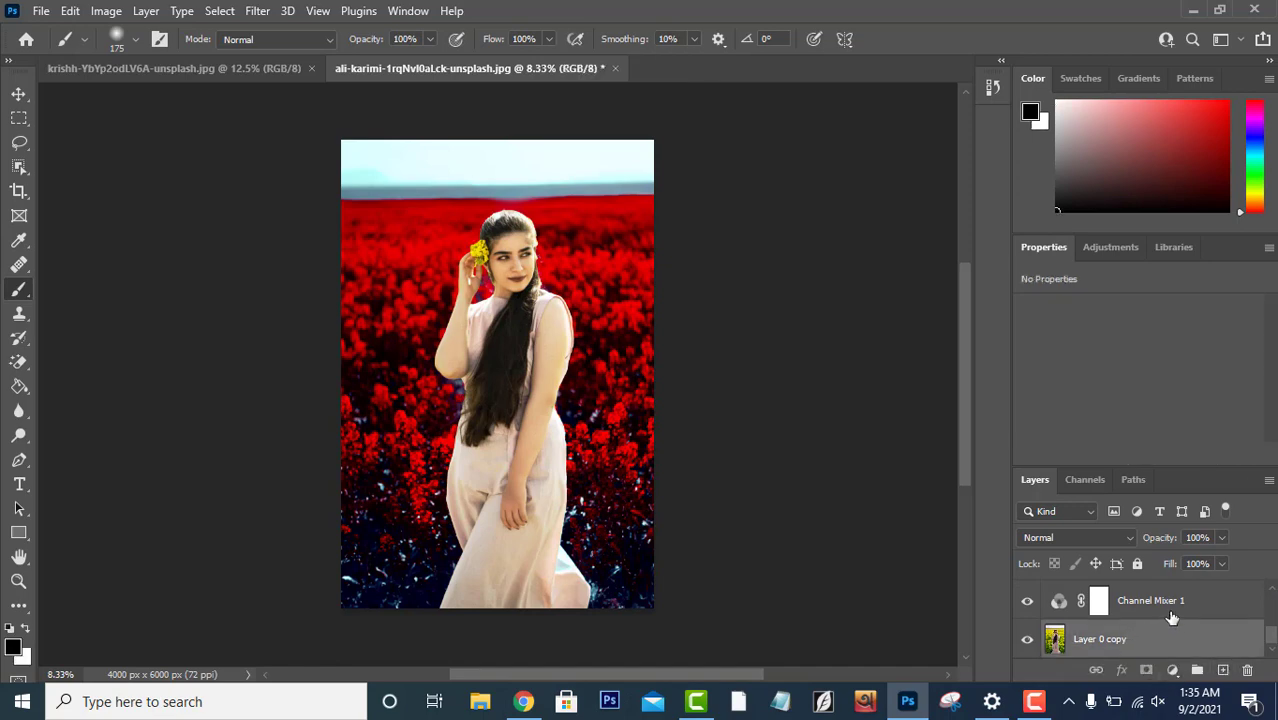
{"action": "left_click", "coordinate": [1213, 606], "text": "shift"}
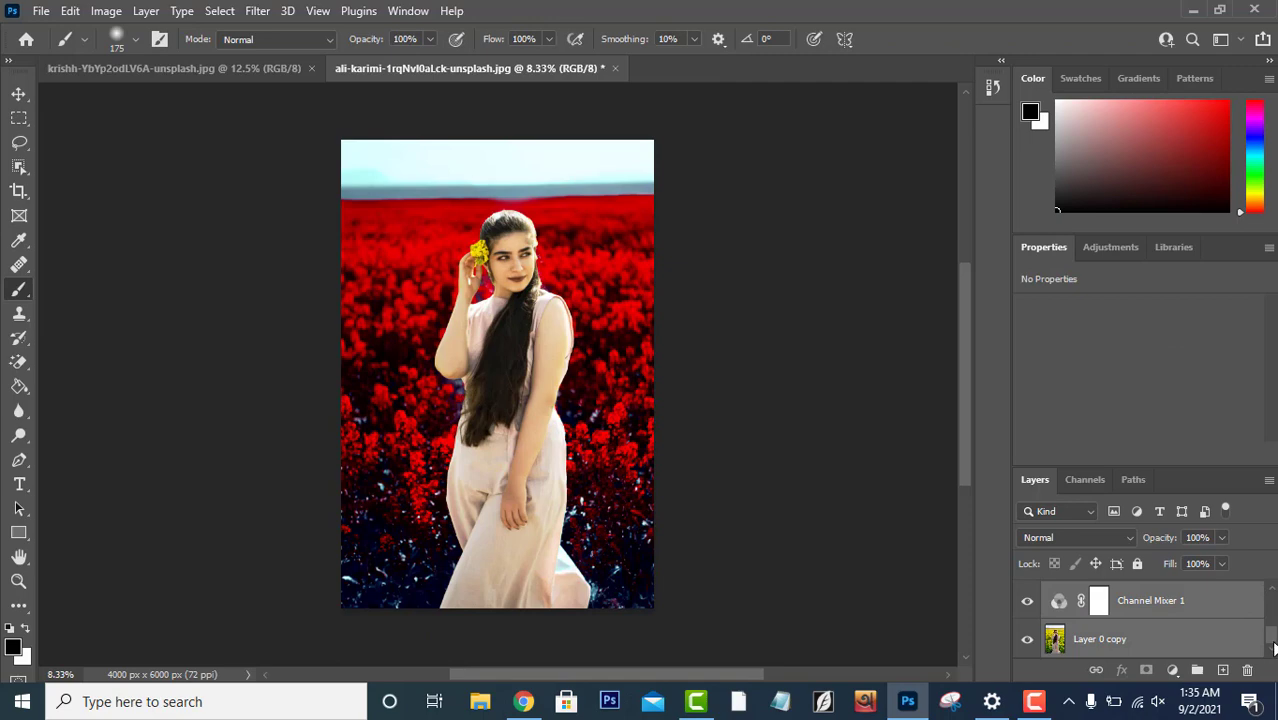
{"action": "scroll", "coordinate": [1274, 640], "scroll_direction": "up", "scroll_amount": 2}
{"action": "left_click", "coordinate": [1196, 641]}
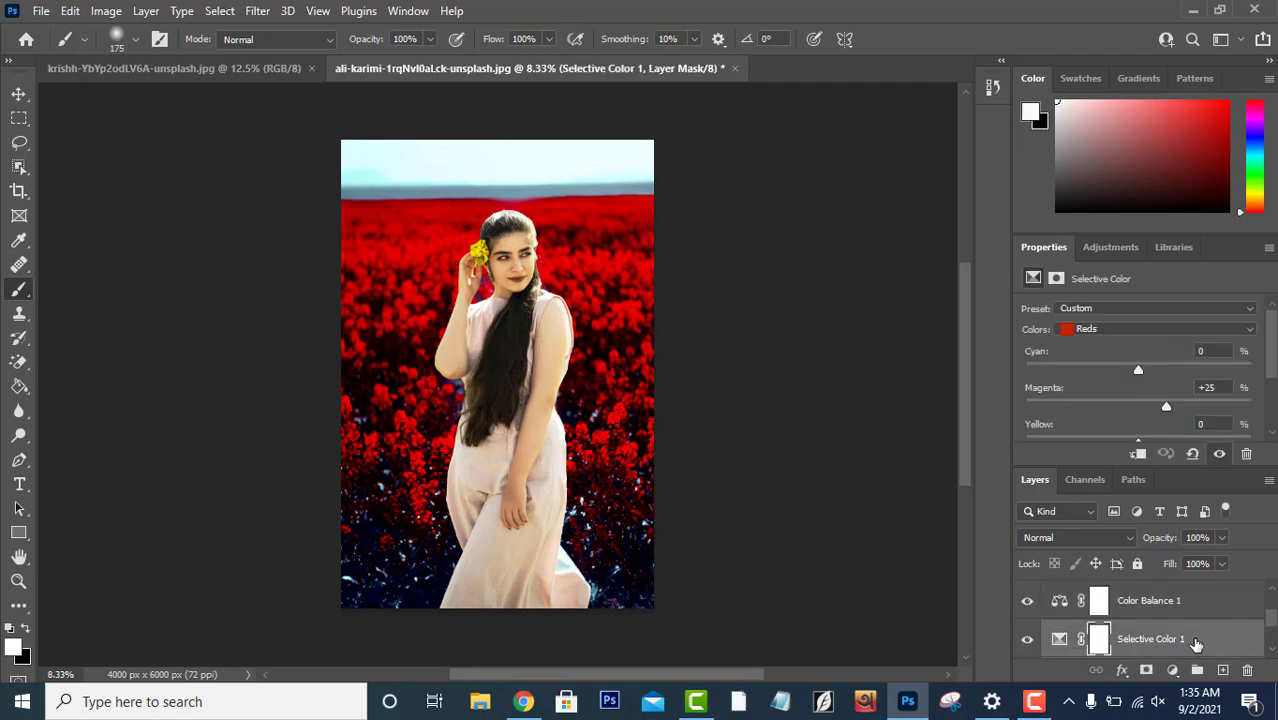
{"action": "left_click", "coordinate": [1182, 602], "text": "shift"}
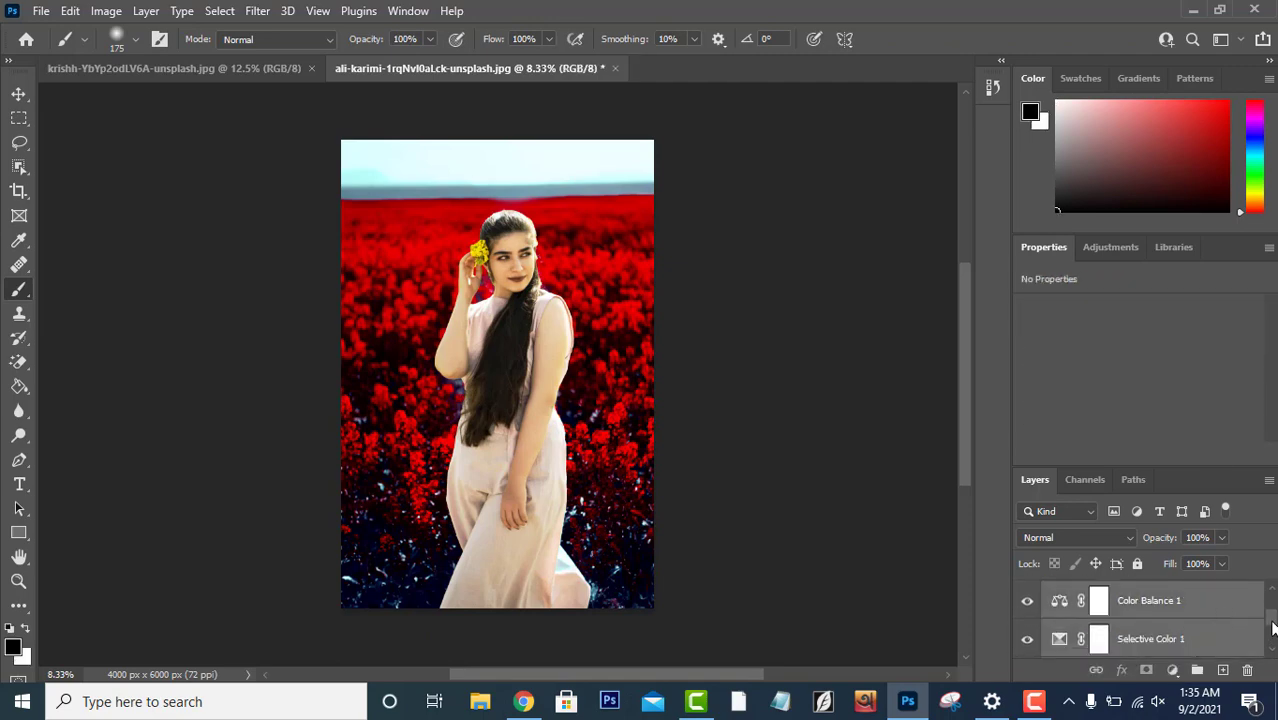
{"action": "scroll", "coordinate": [1274, 628], "scroll_direction": "up", "scroll_amount": 2}
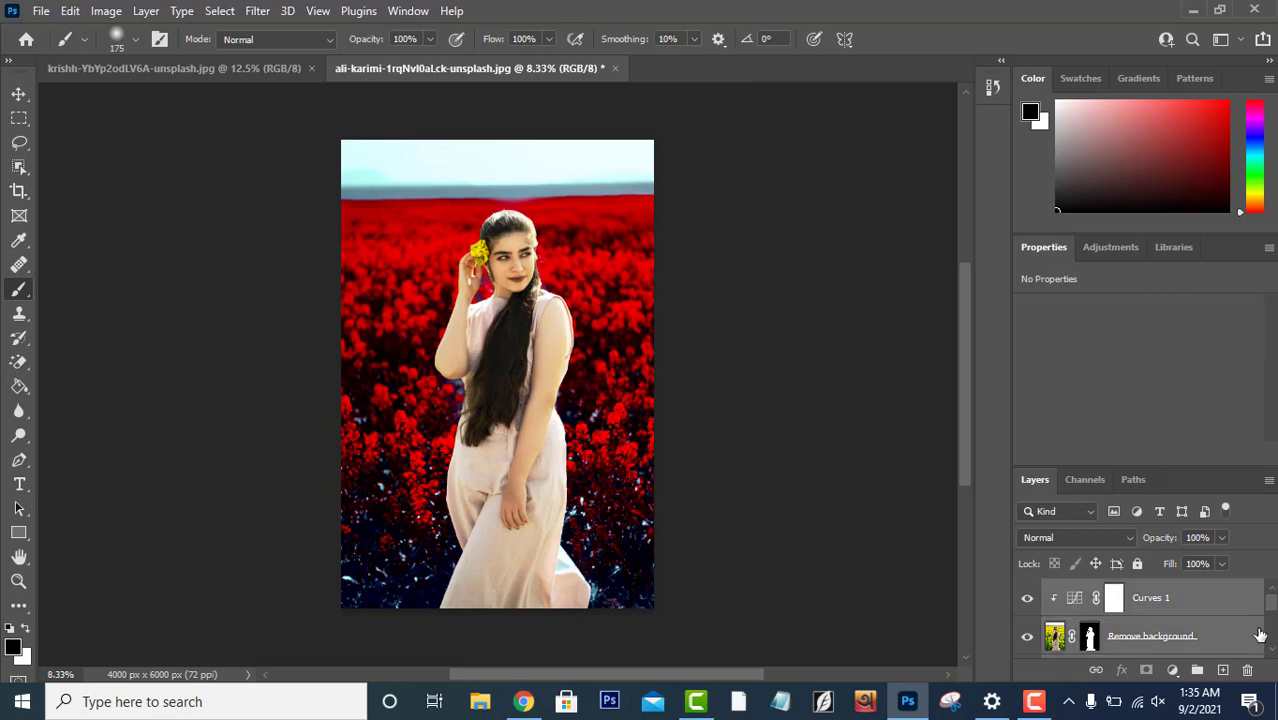
{"action": "scroll", "coordinate": [1260, 630], "scroll_direction": "down", "scroll_amount": 2}
{"action": "right_click", "coordinate": [1176, 605]}
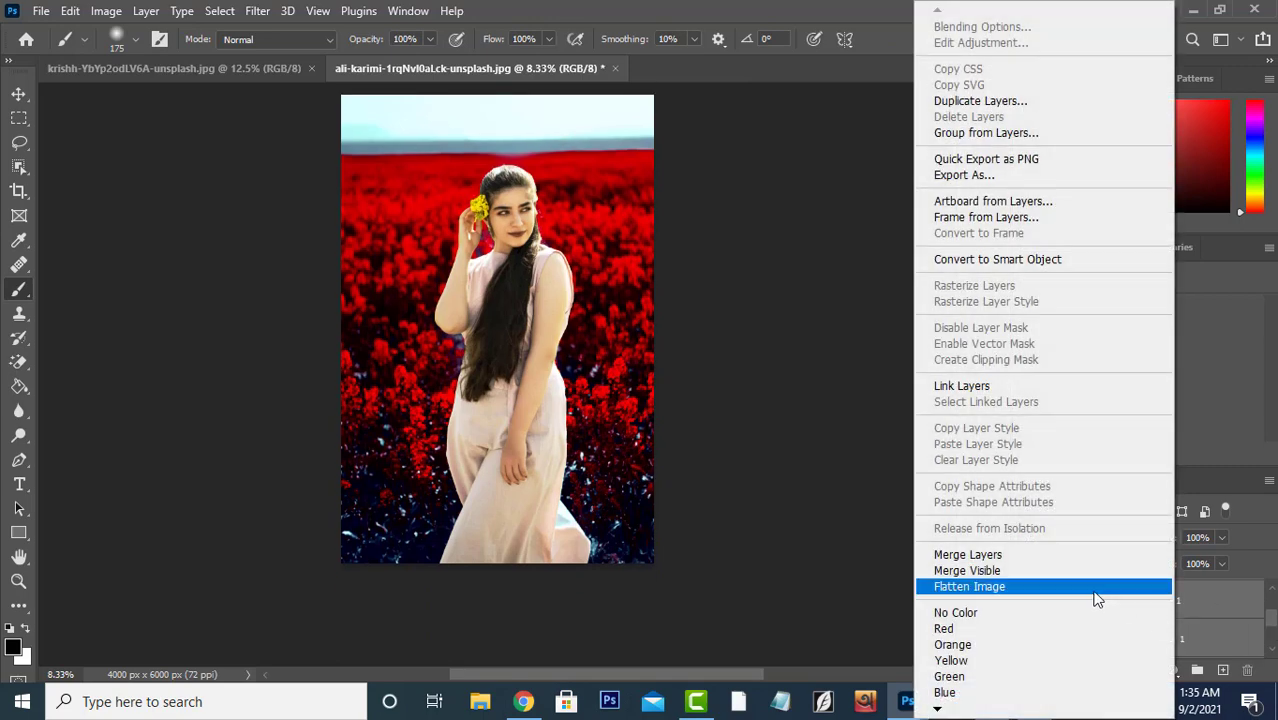
{"action": "left_click", "coordinate": [1084, 552]}
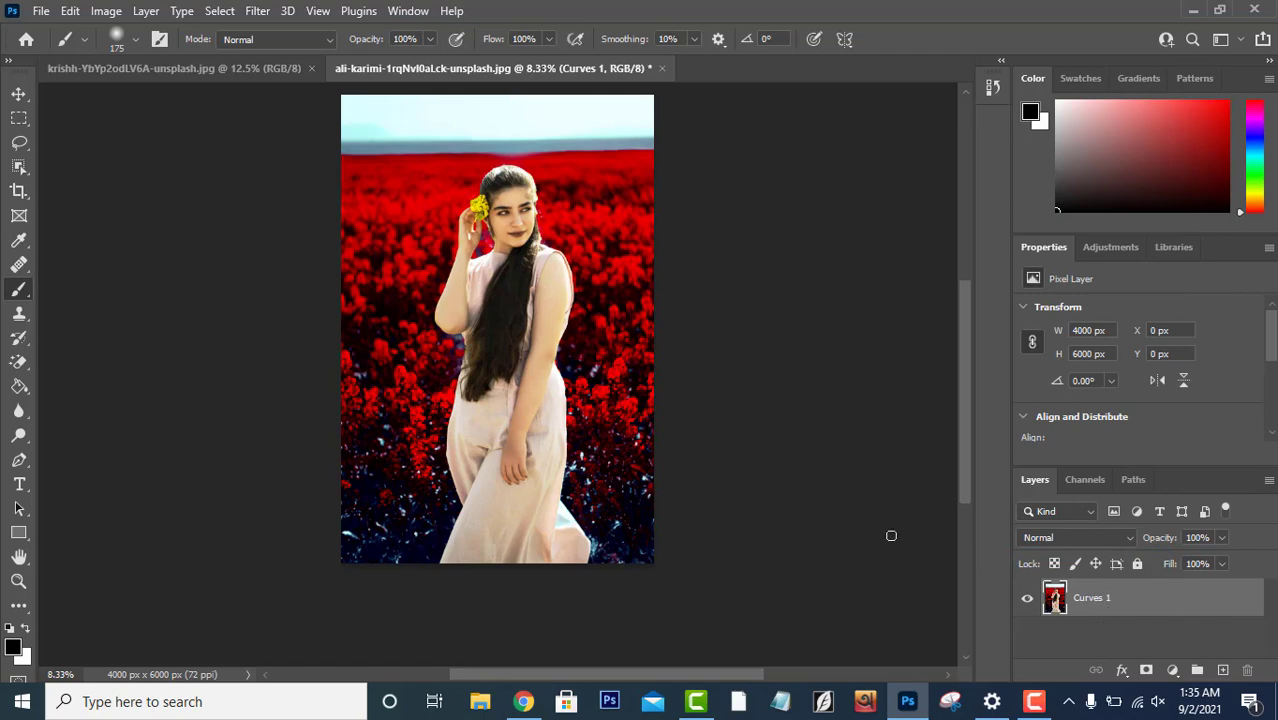
{"action": "scroll", "coordinate": [891, 535], "scroll_direction": "up", "scroll_amount": 1}
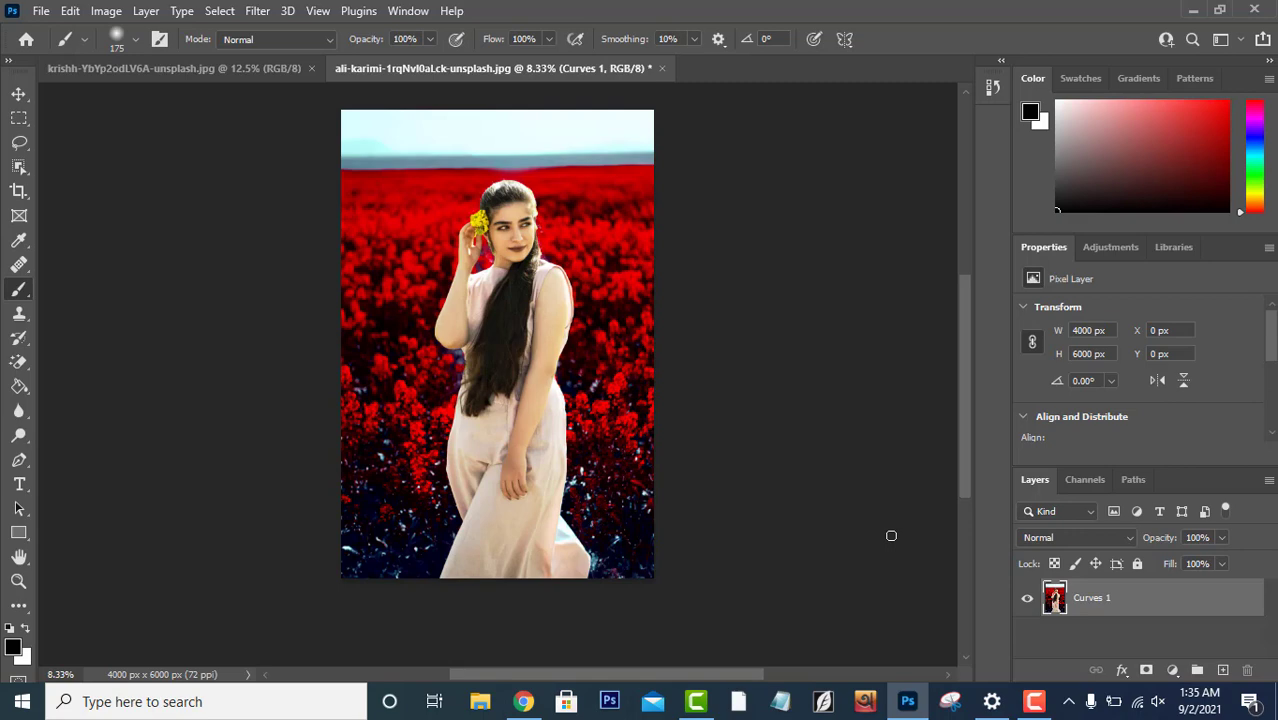